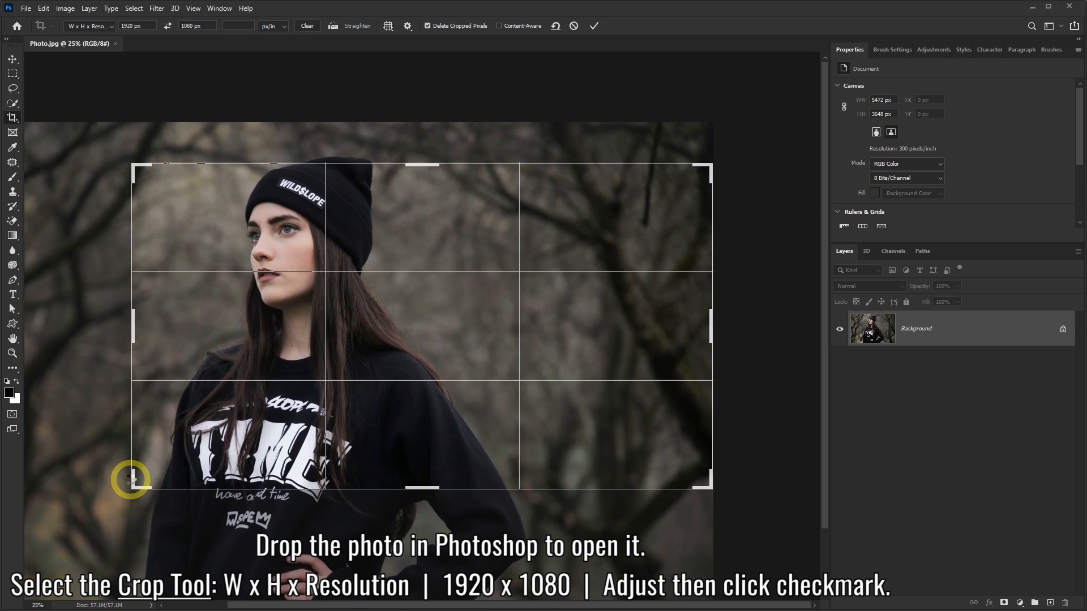
Crop the photo to 1920 x 1080 px, framing the woman's head and upper body near the centre
left_click_drag(206, 451, 320, 475)
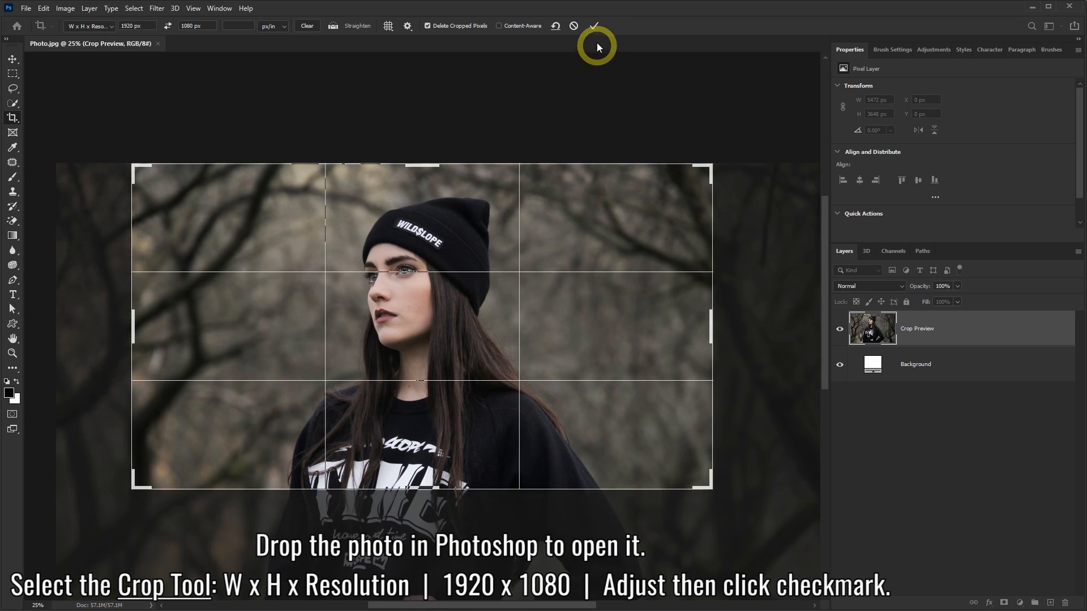
left_click(594, 25)
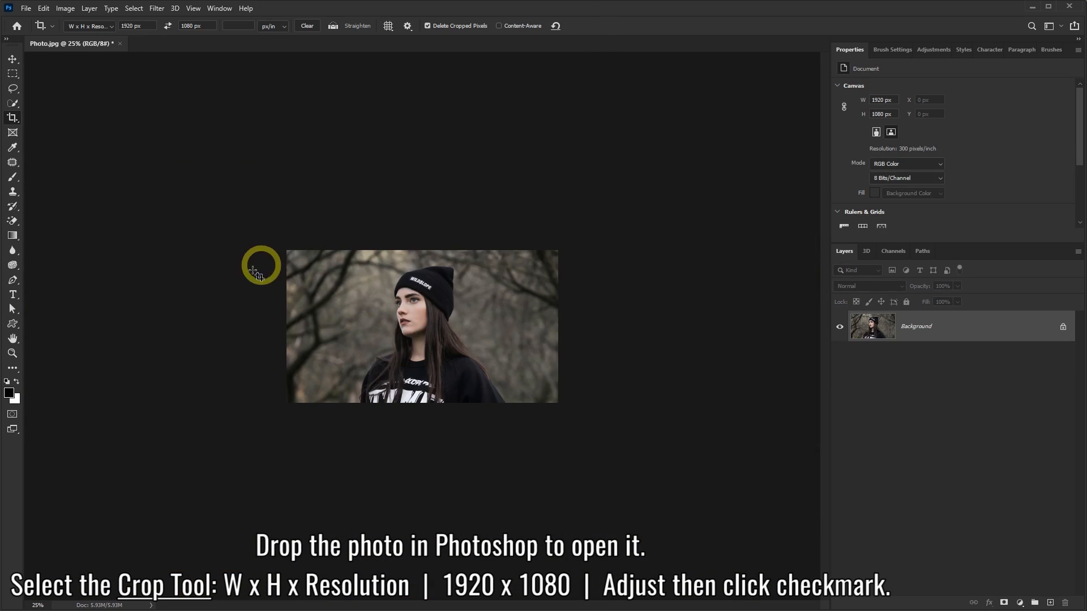
left_click(12, 355)
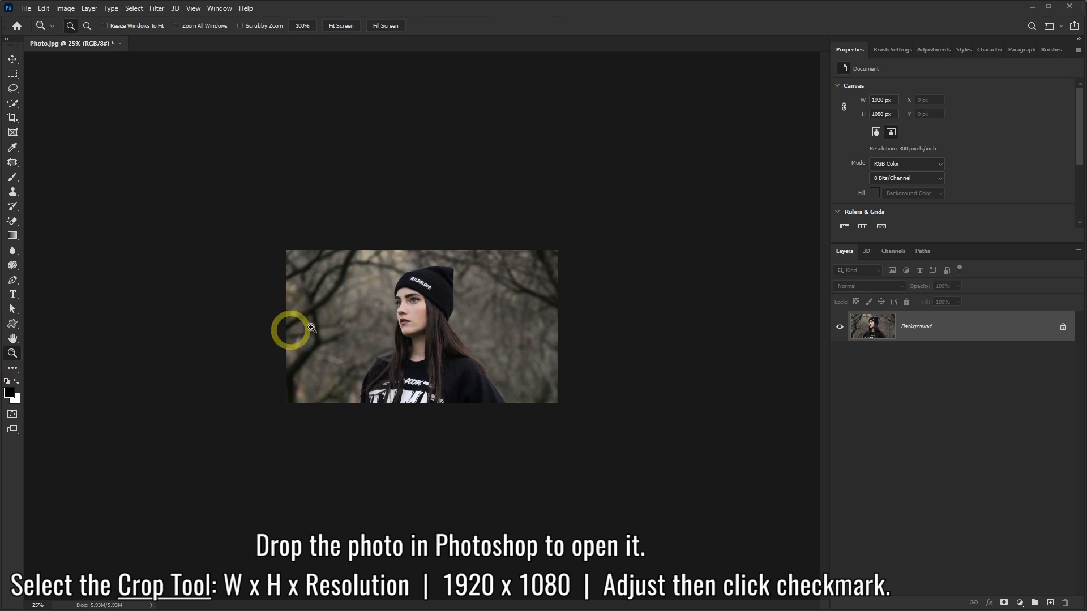
left_click(400, 319)
left_click(400, 319)
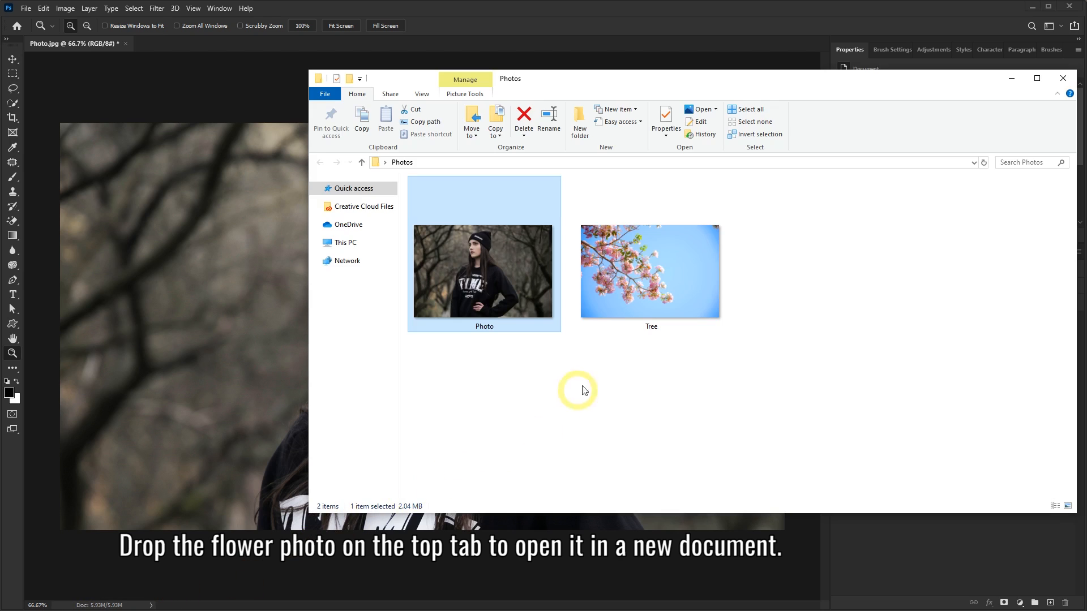
Open the Tree photo from the Photos folder as a separate document
left_click(635, 300)
left_click_drag(662, 276, 486, 229)
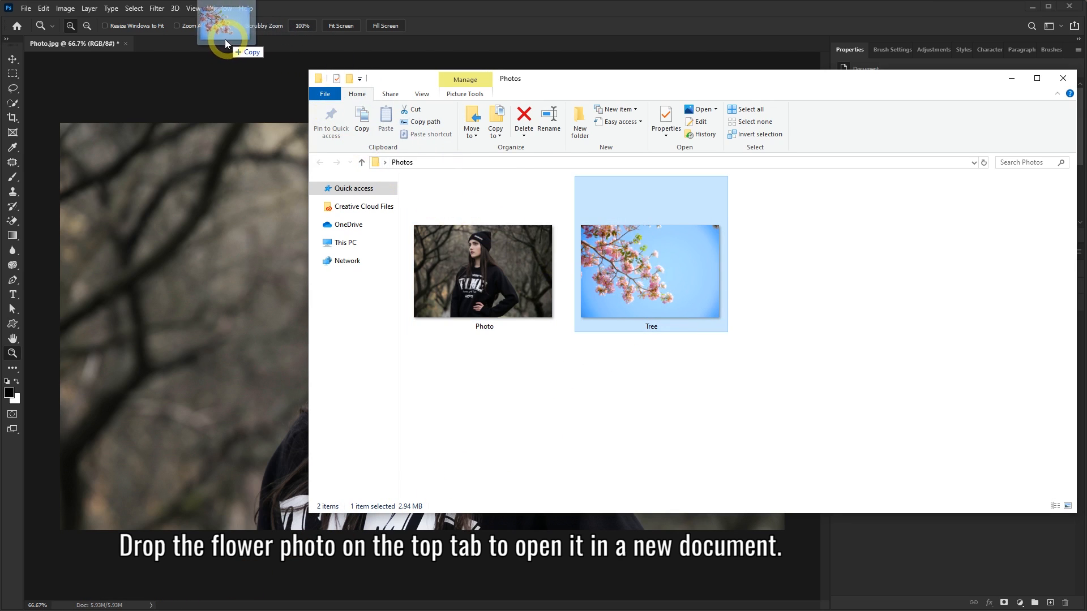
left_click_drag(192, 41, 203, 41)
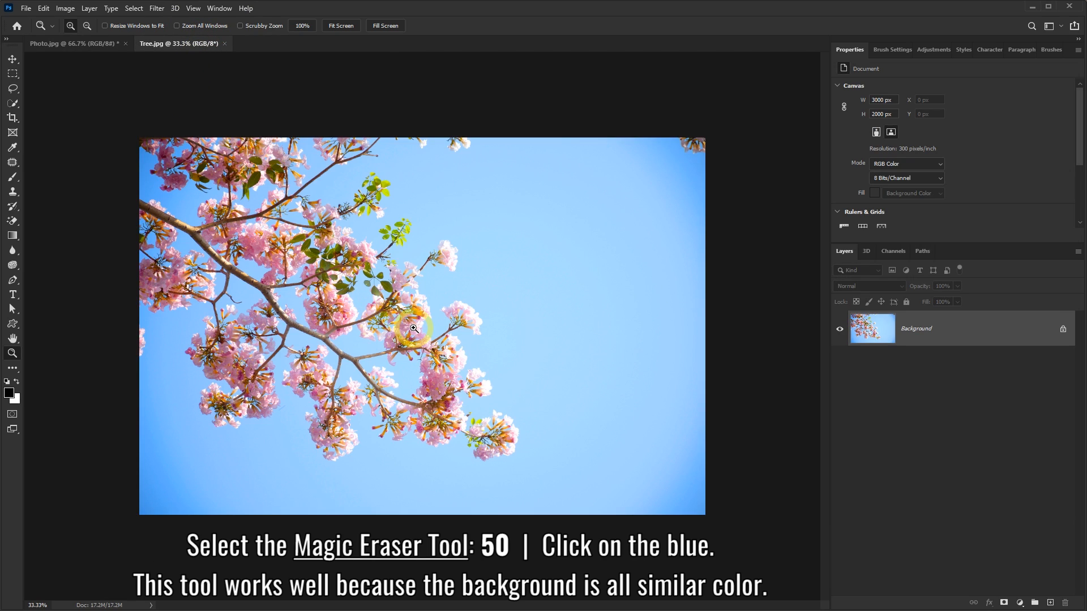
Erase the blue sky around the blossoms, including its darker corners, using the Magic Eraser Tool at tolerance 50
left_click(13, 221)
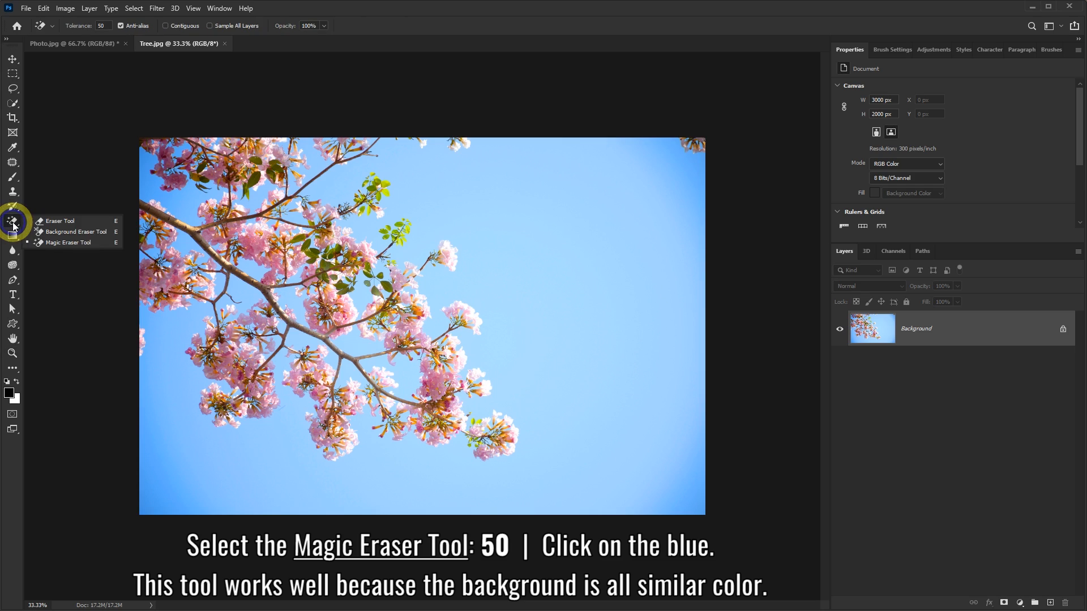
left_click(82, 245)
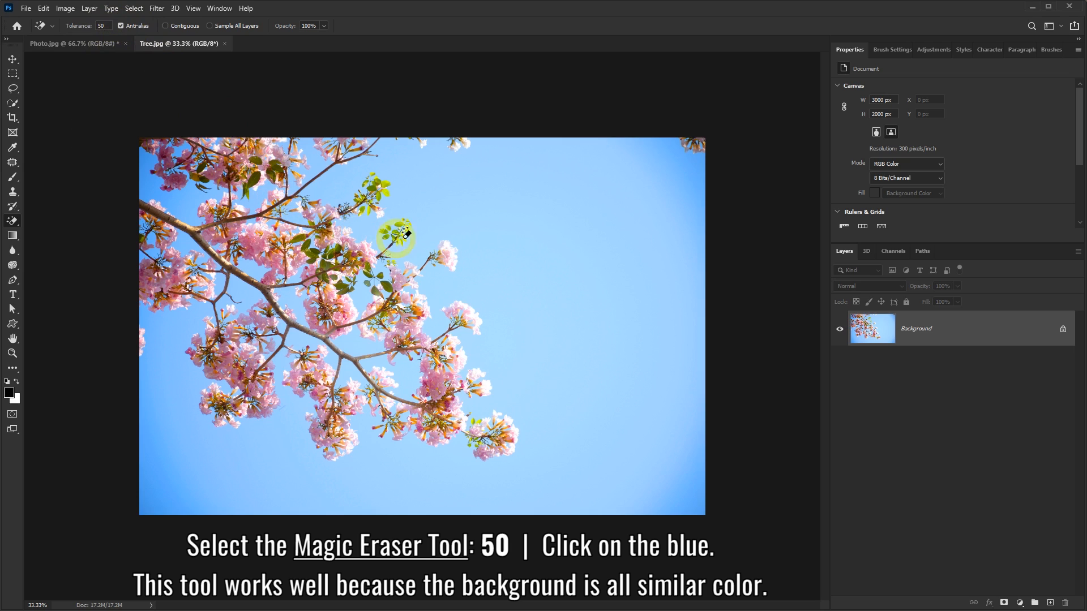
left_click(497, 248)
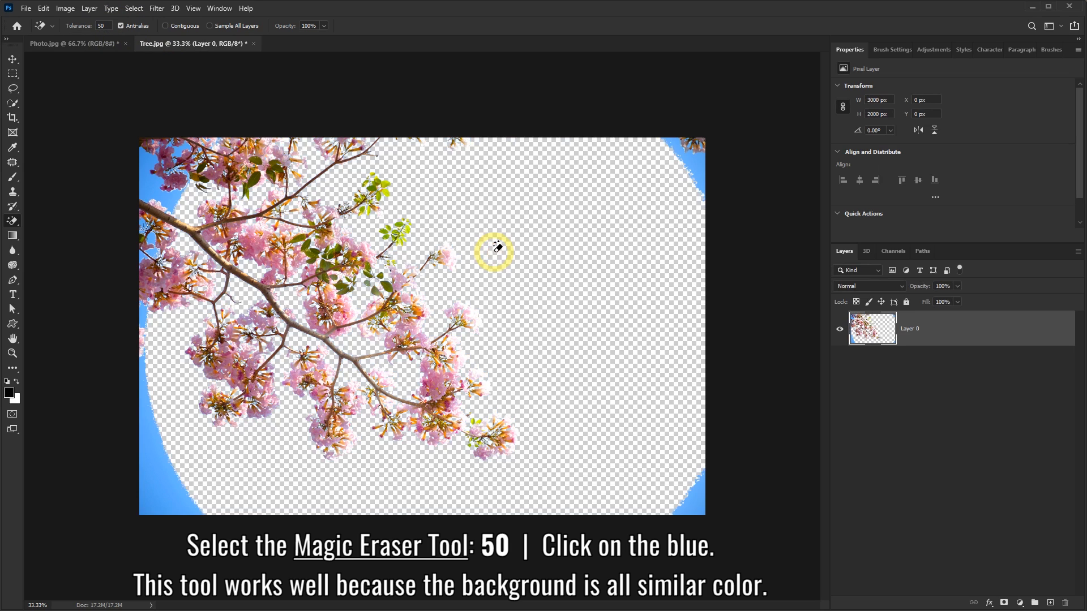
left_click(147, 184)
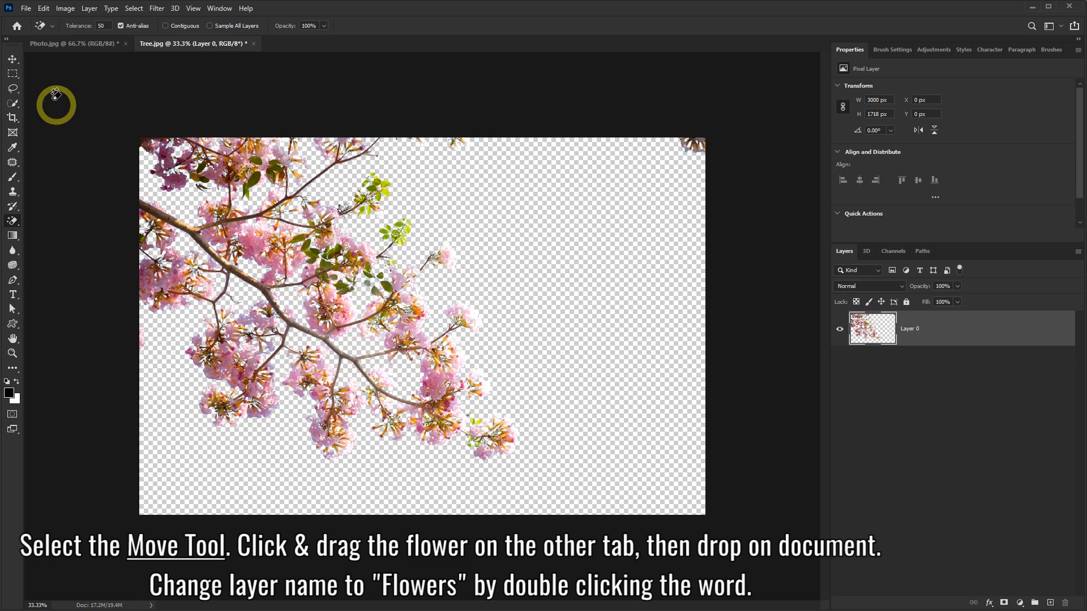
Move the cut-out blossoms into the Photo.jpg document with the Move Tool and rename their layer "Flowers"
left_click(13, 60)
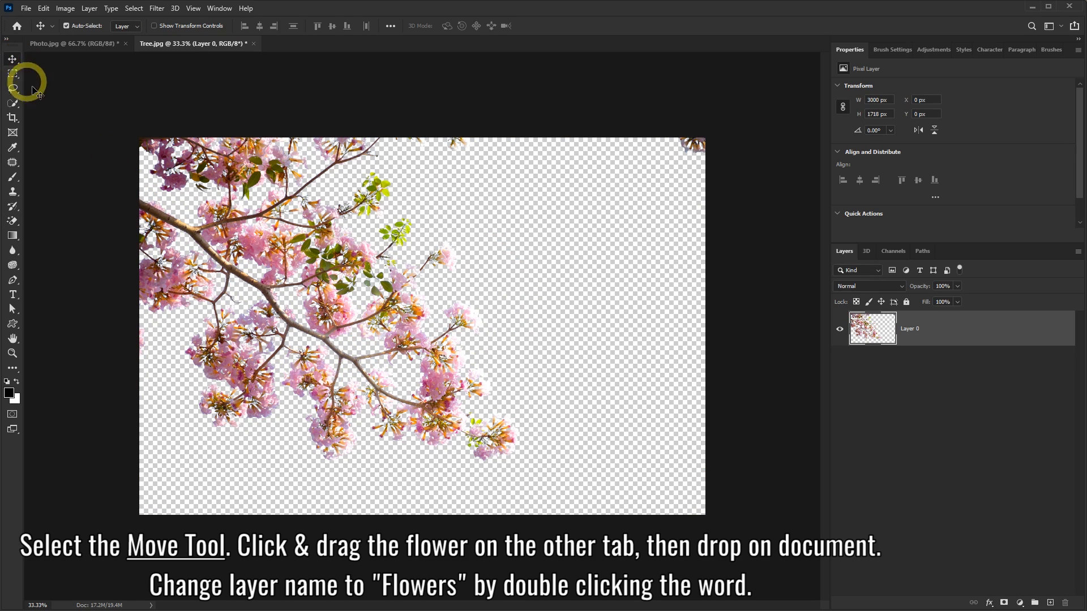
left_click_drag(192, 234, 91, 50)
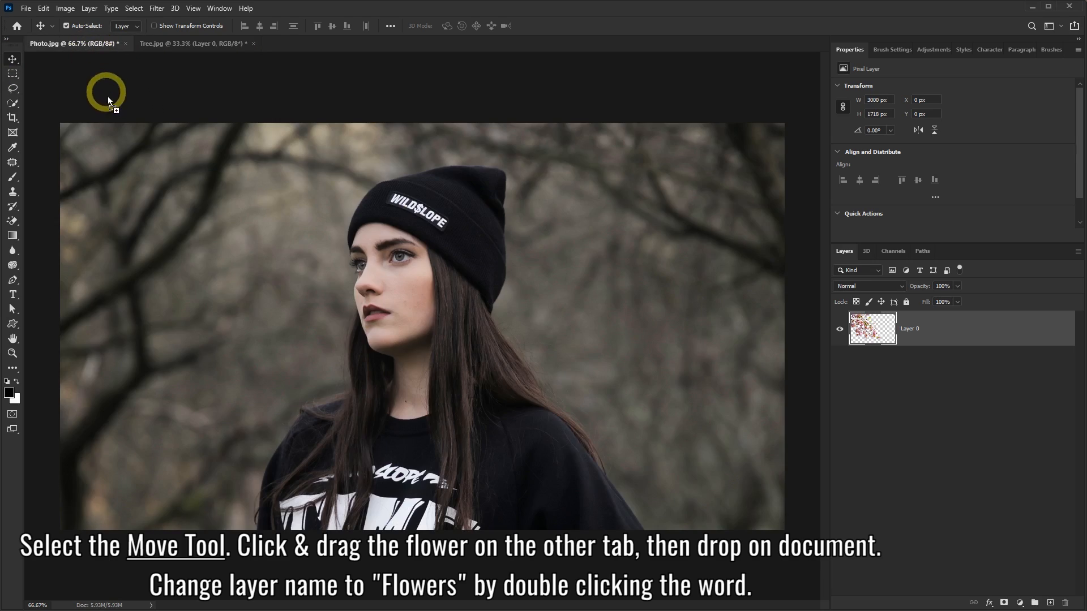
left_click_drag(316, 309, 327, 322)
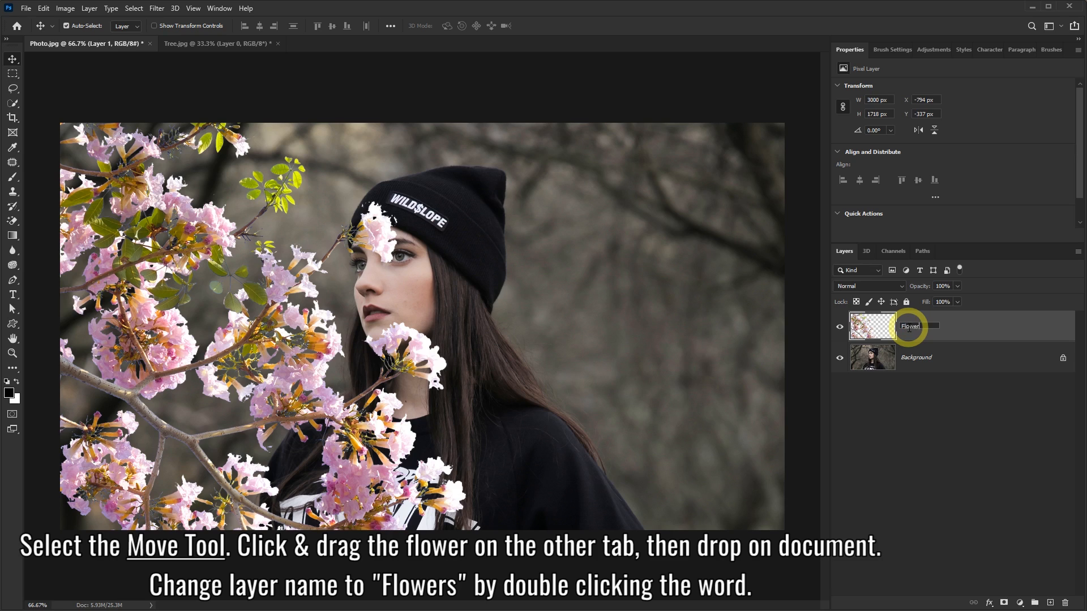
left_click(985, 330)
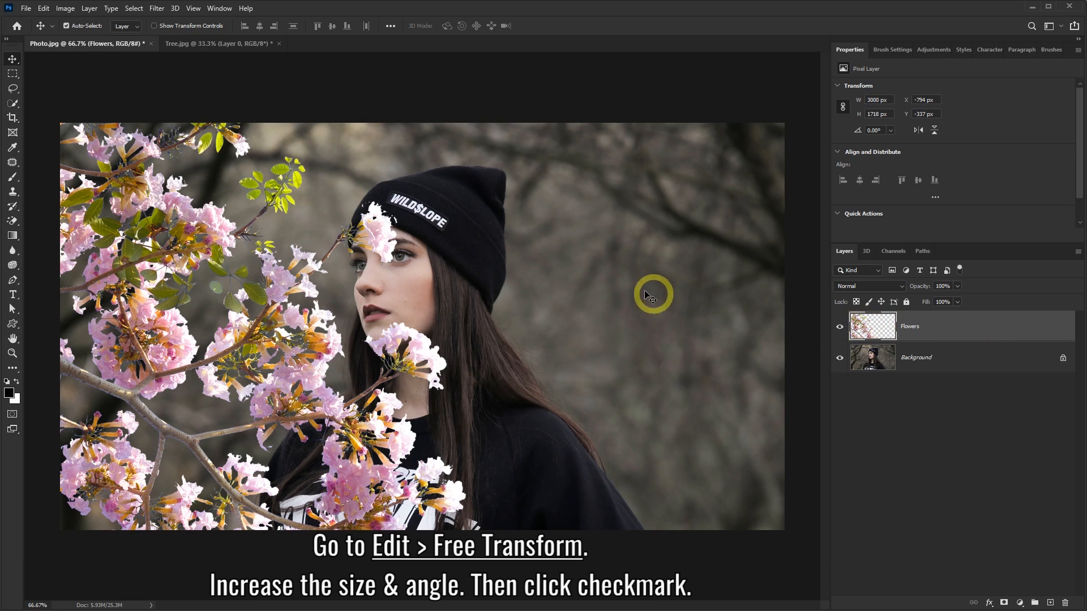
Free Transform the Flowers layer, scaling it to about 90%, rotating it to about -38° and placing it over the photo's lower-left area
left_click(44, 9)
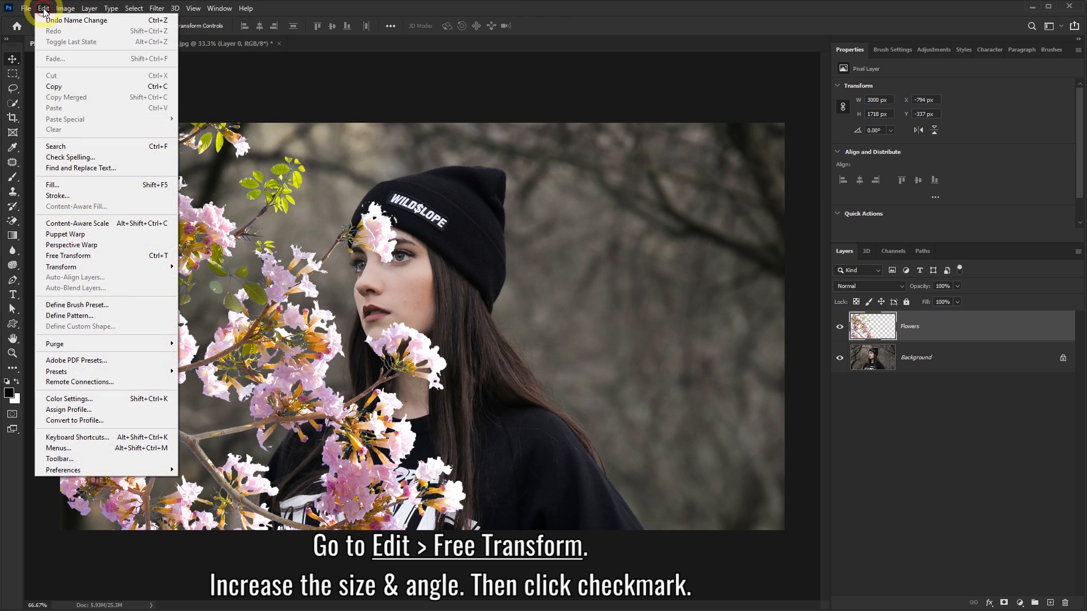
left_click(70, 258)
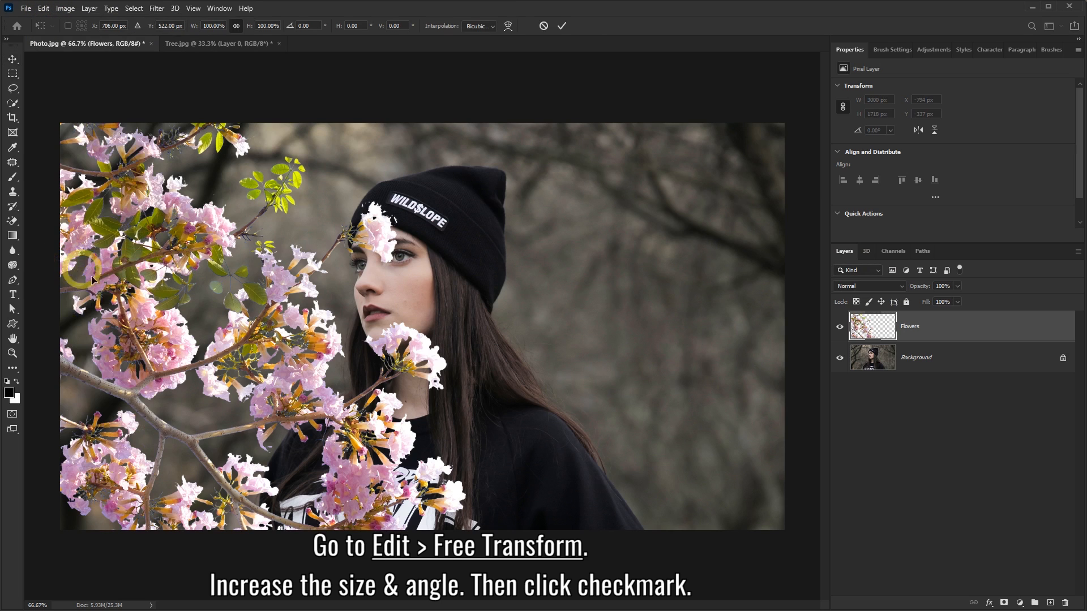
left_click_drag(187, 378, 545, 282)
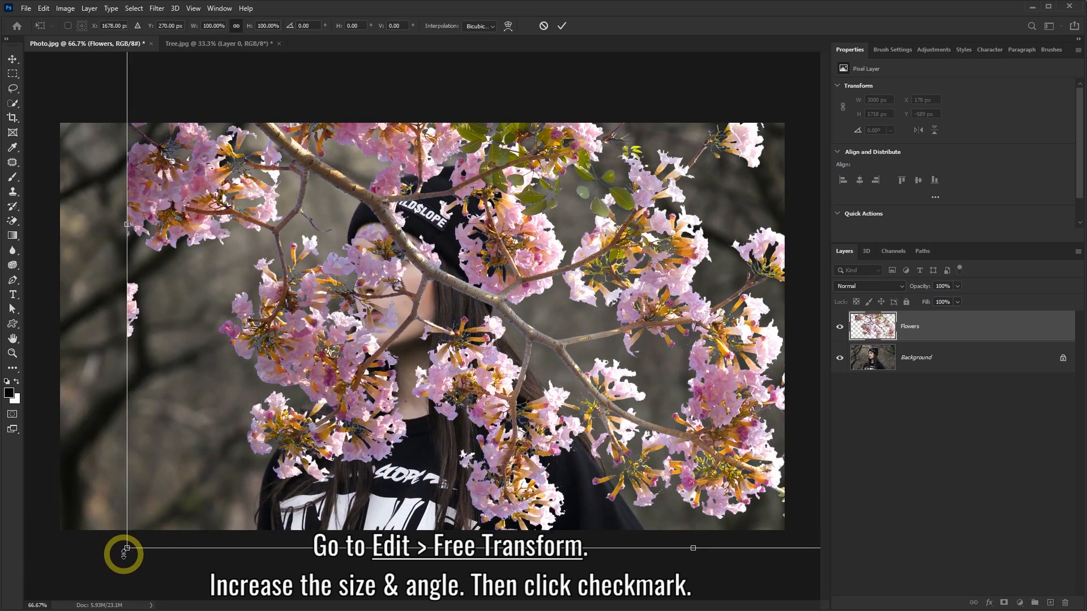
left_click_drag(125, 553, 552, 577)
left_click_drag(589, 473, 396, 498)
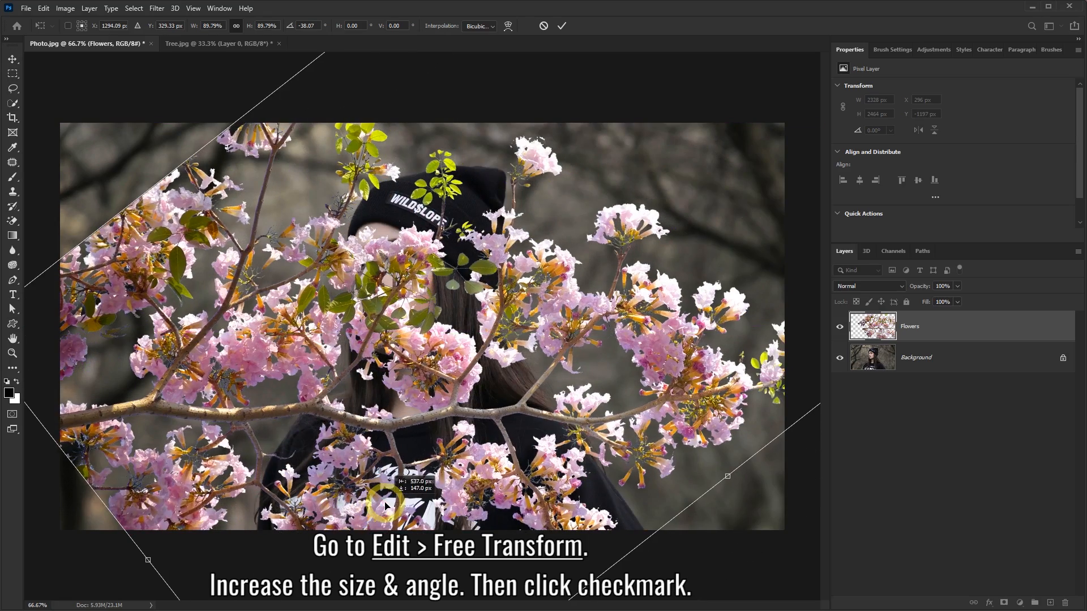
left_click_drag(491, 409, 370, 399)
Enlarge the flowers to about 161%, rotate them to about -74°, place them along the photo's lower edge, and apply the transform
key("ctrl+0")
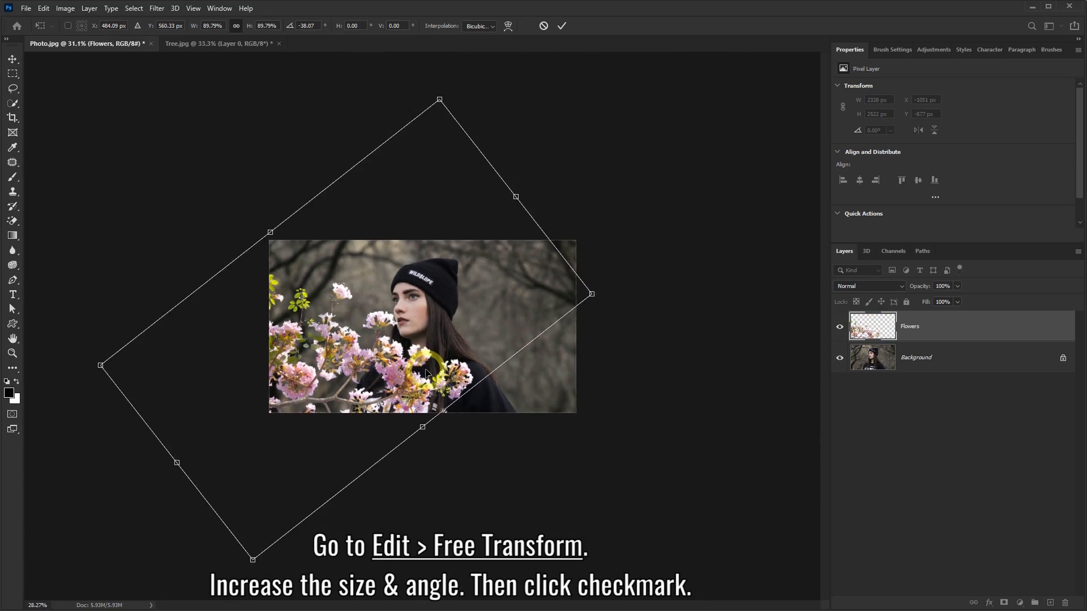
left_click_drag(575, 298, 184, 604)
left_click_drag(507, 334, 409, 377)
left_click_drag(661, 106, 643, 73)
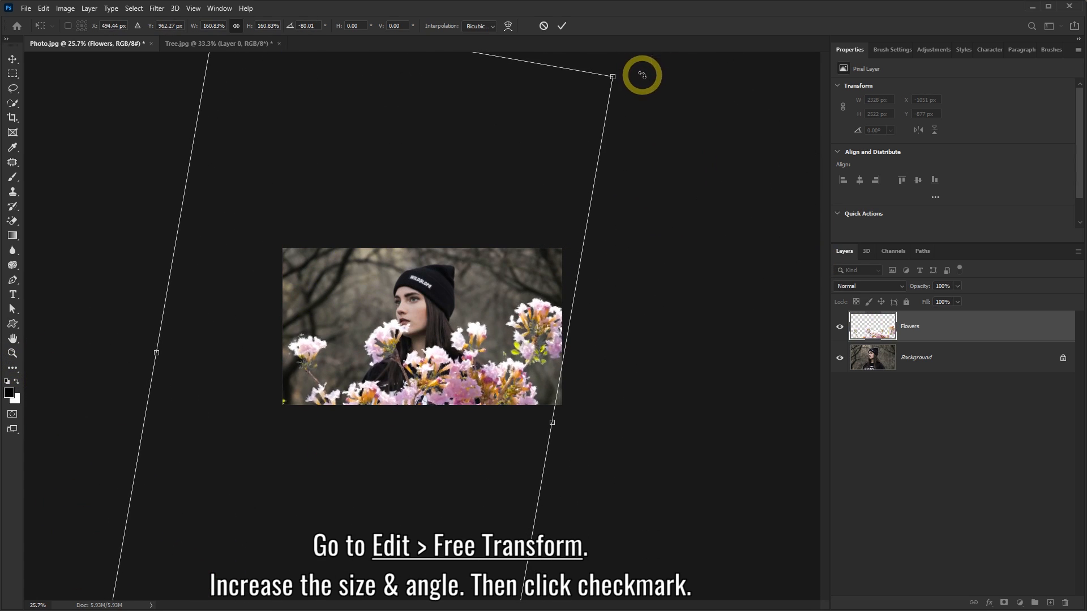
left_click_drag(497, 325, 479, 371)
left_click_drag(633, 86, 643, 97)
left_click_drag(496, 360, 481, 361)
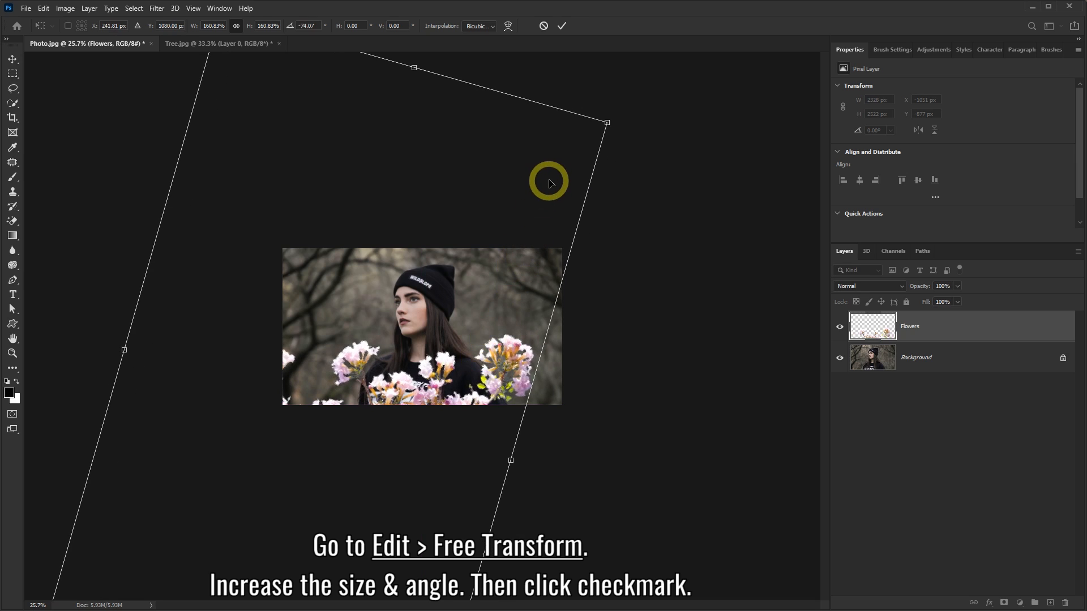
left_click(560, 27)
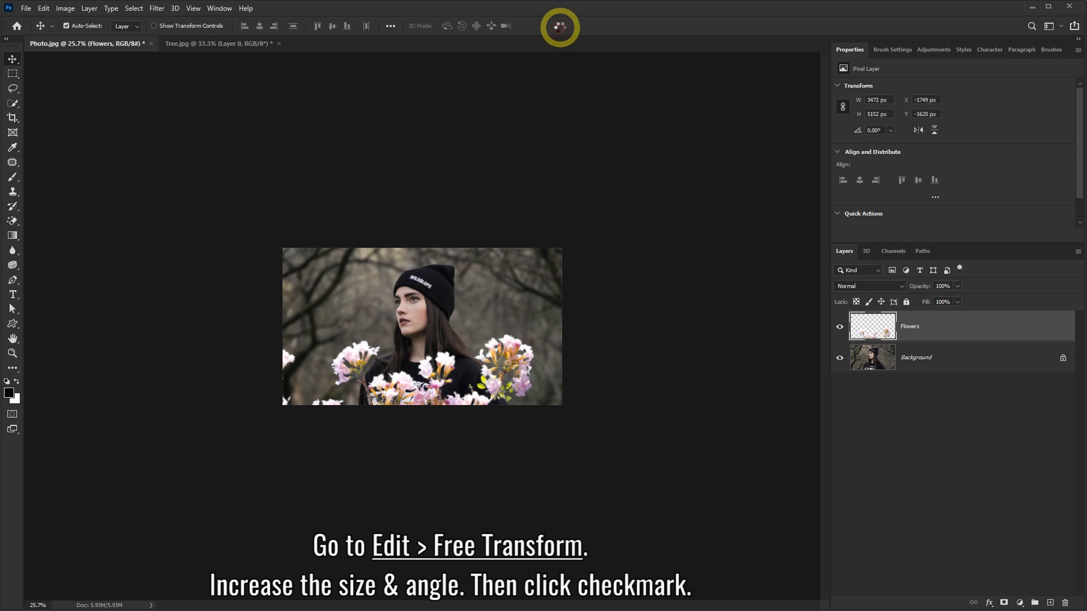
Convert the Flowers layer to a Smart Object
left_click(12, 353)
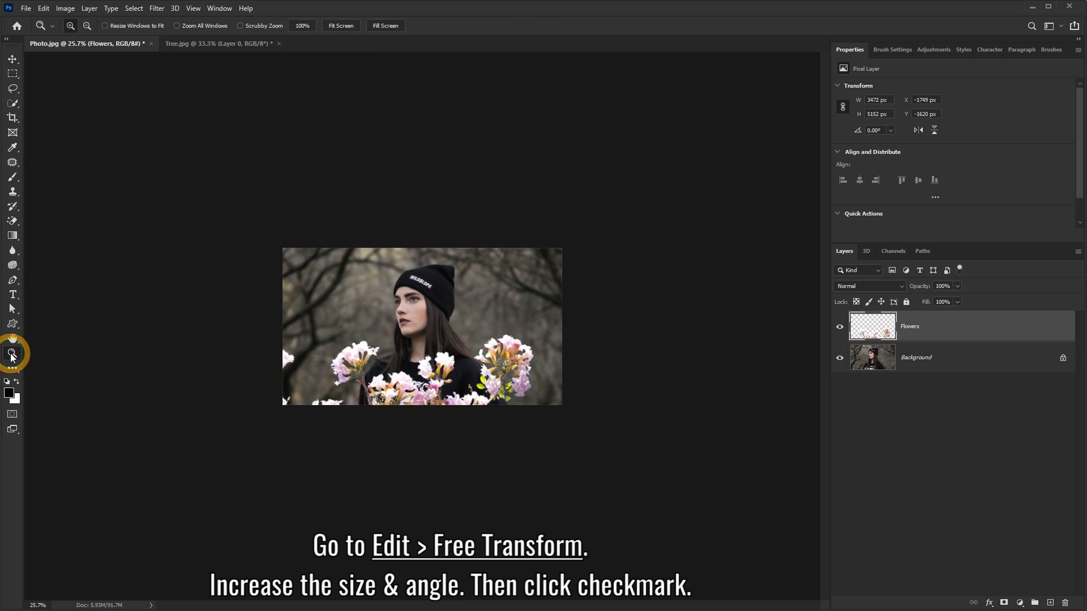
left_click(420, 368)
left_click(433, 371)
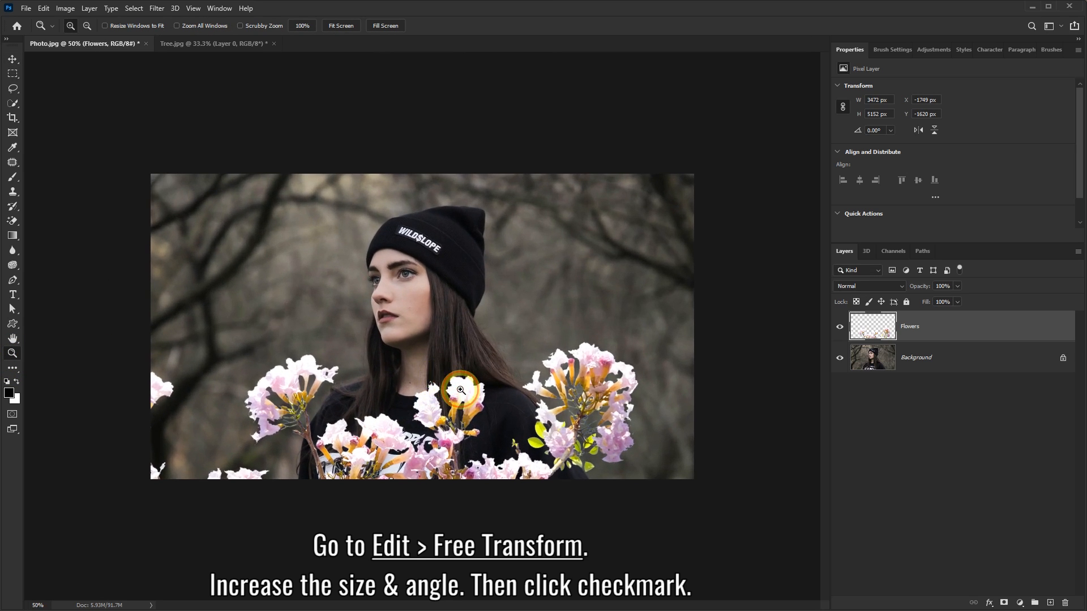
left_click(456, 386)
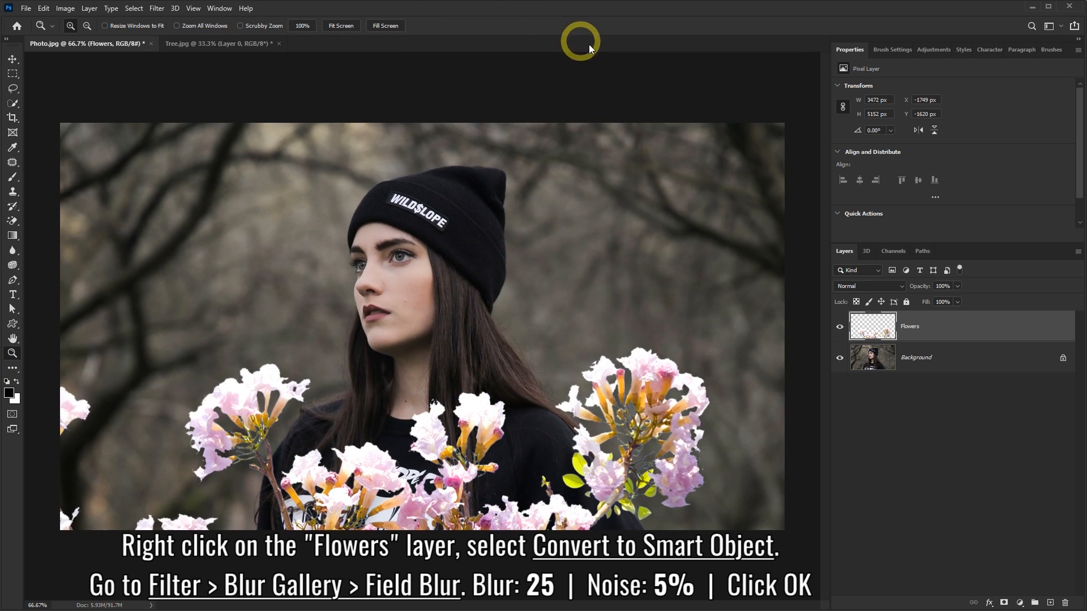
right_click(945, 326)
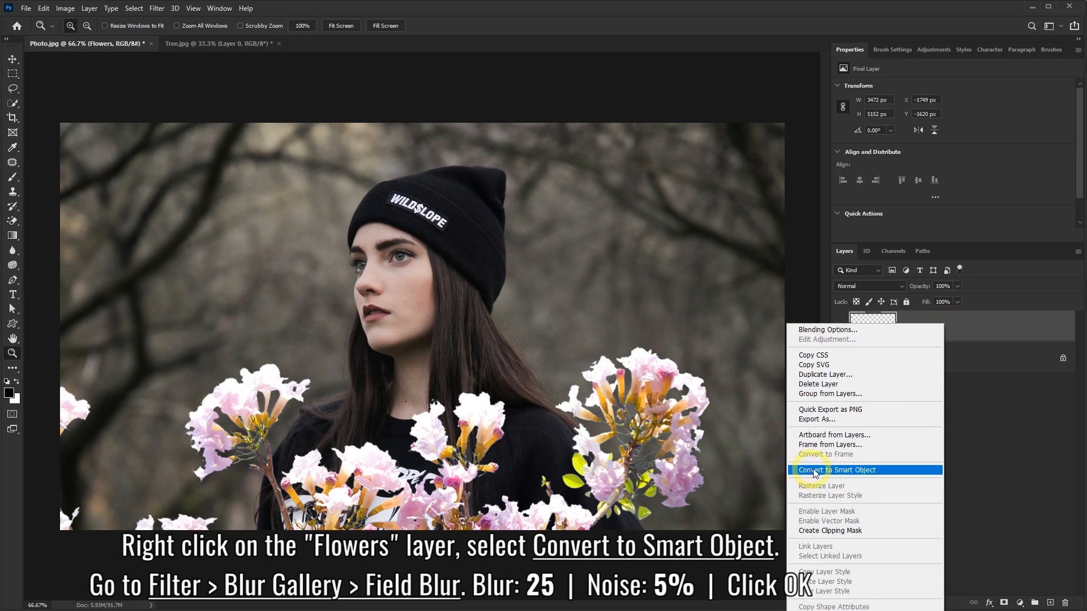
left_click(852, 471)
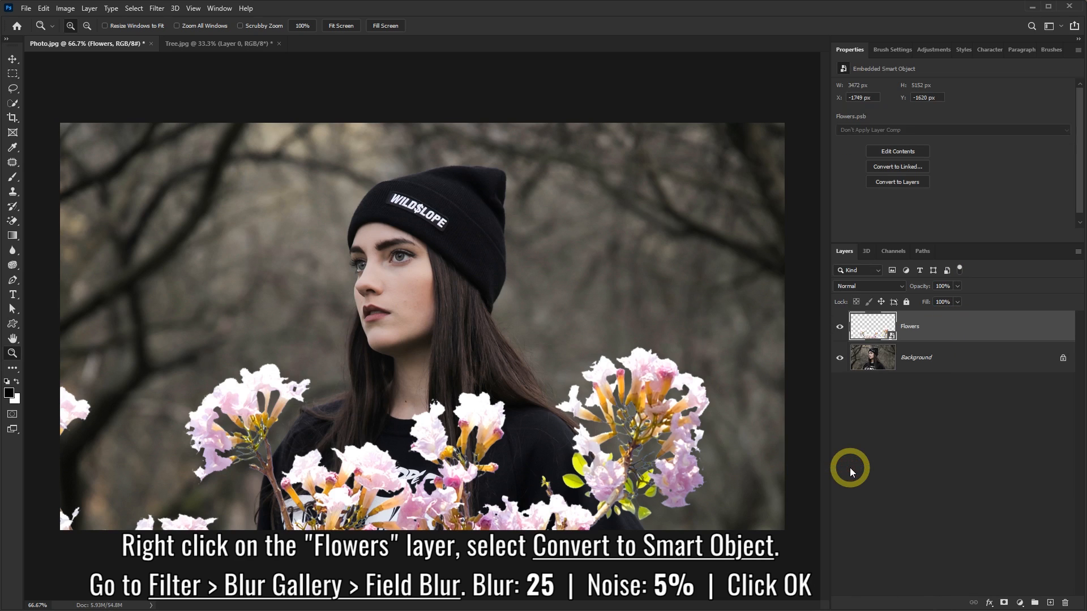
Apply a Field Blur of 25 px with a grain noise amount of 5% to the Flowers layer
left_click(157, 8)
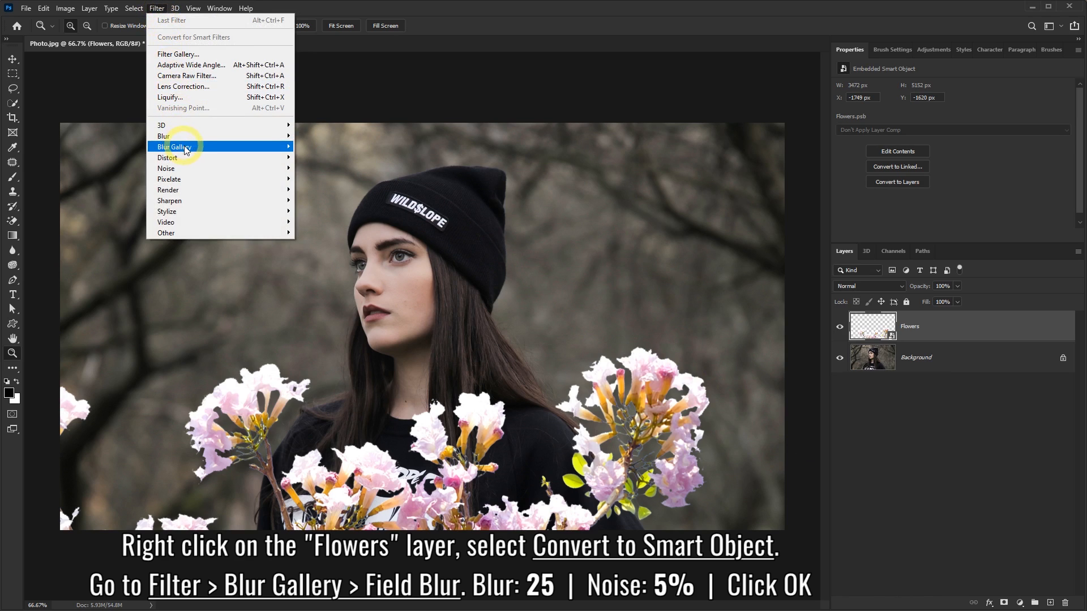
mouse_move(238, 146)
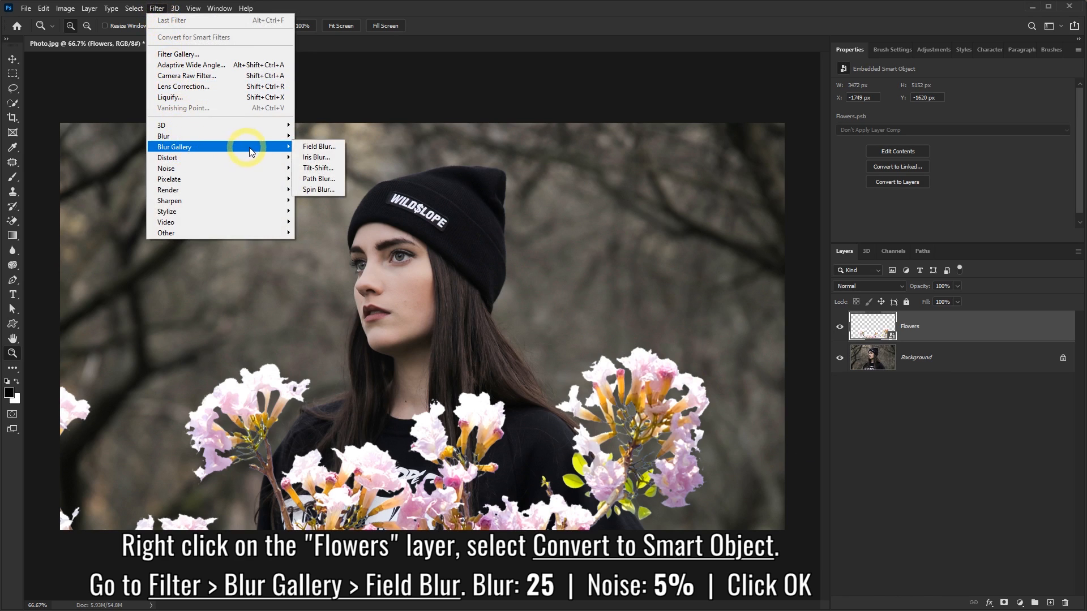
left_click(318, 147)
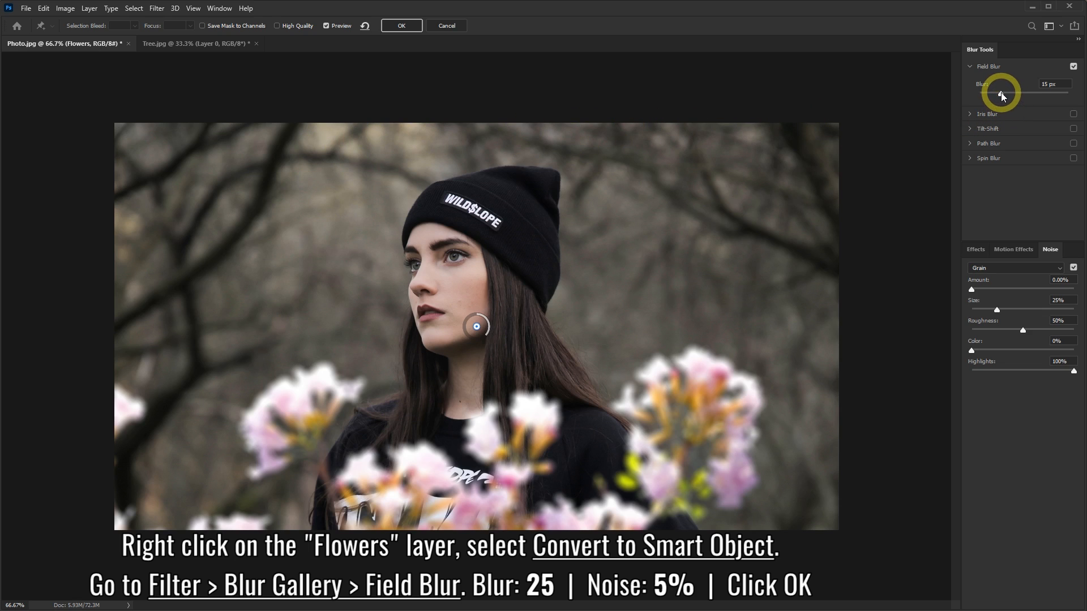
left_click_drag(1020, 95, 1009, 94)
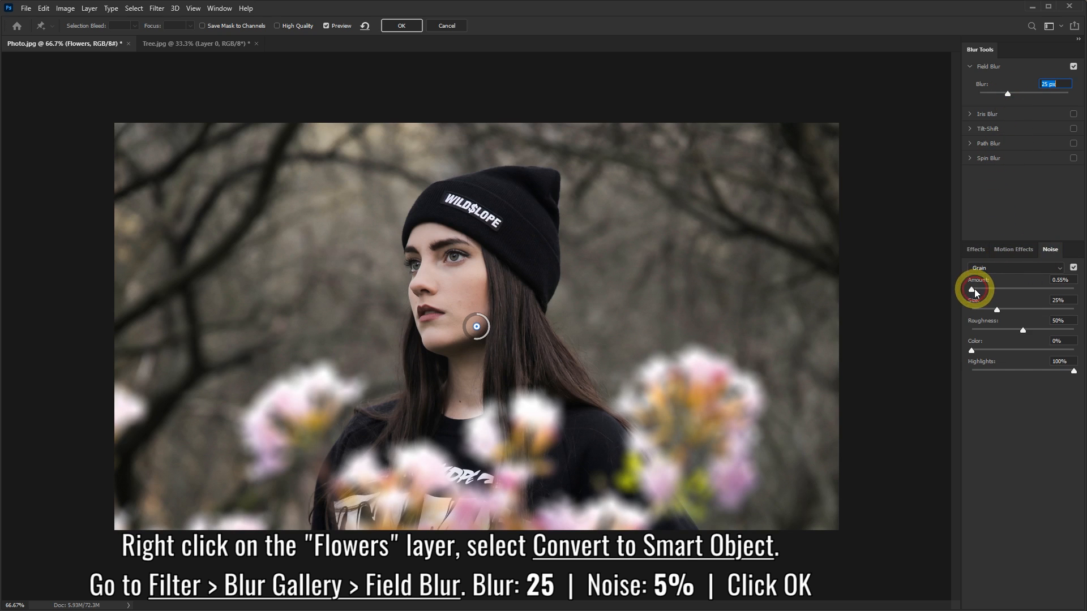
left_click_drag(981, 290, 981, 290)
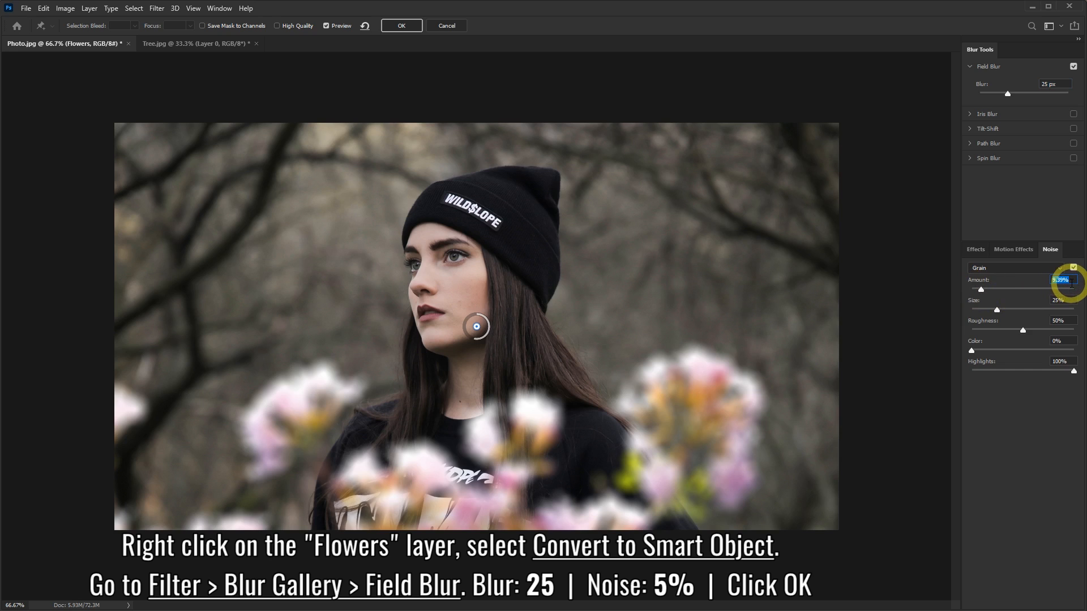
type("5")
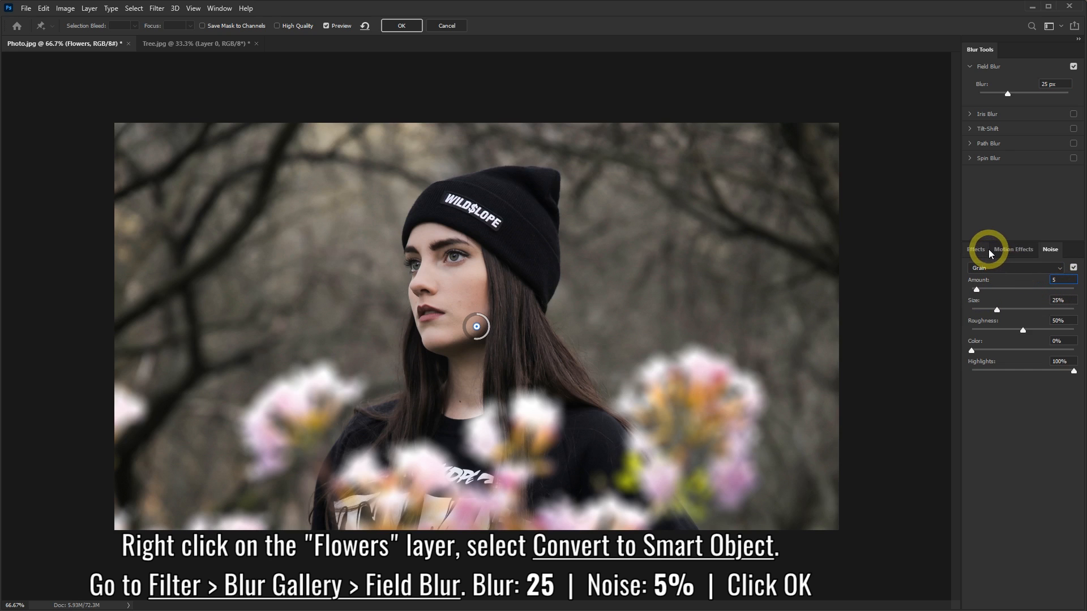
left_click(980, 252)
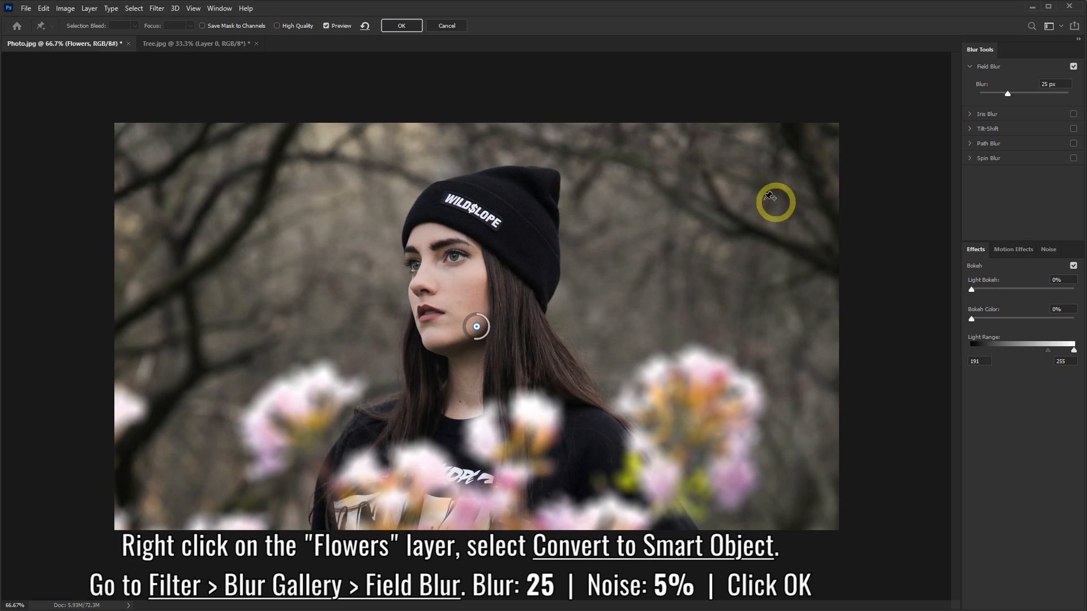
left_click(400, 26)
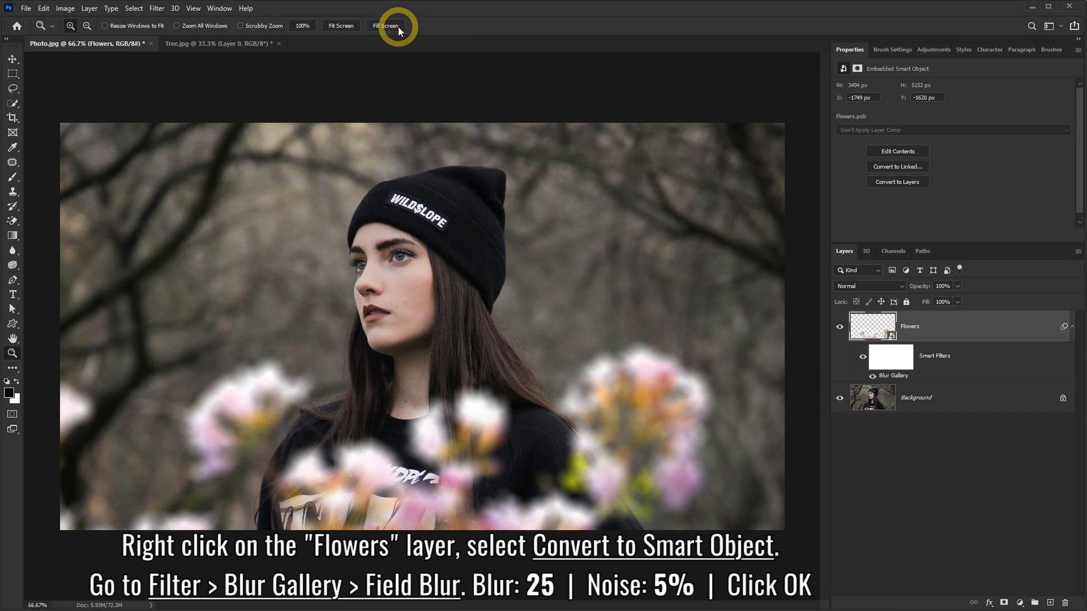
Move the blurred flowers about 148 px to the right along the photo's lower edge
left_click(13, 60)
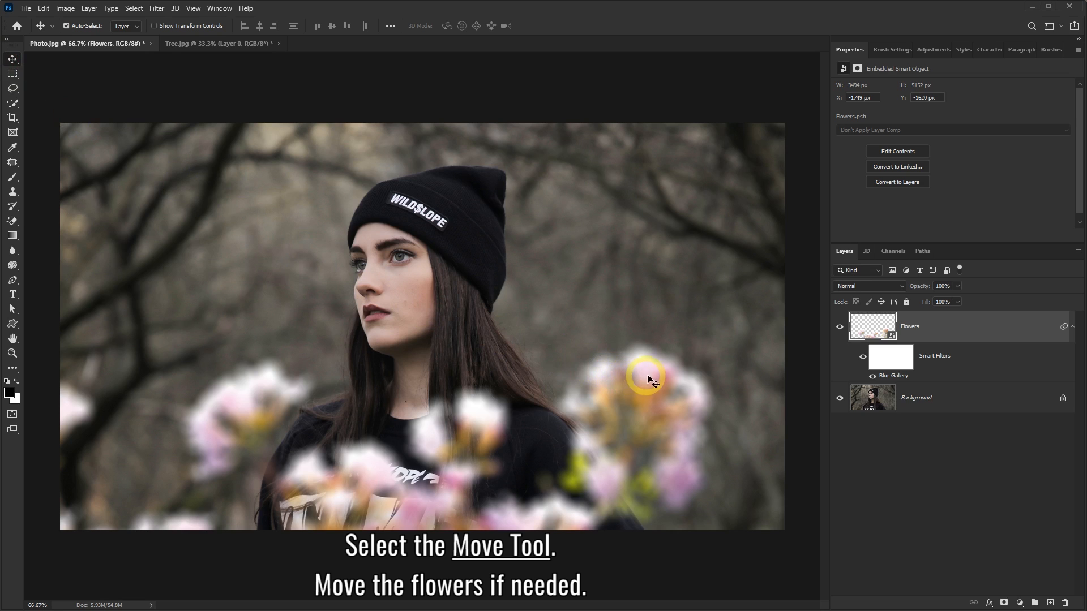
left_click_drag(649, 378, 706, 382)
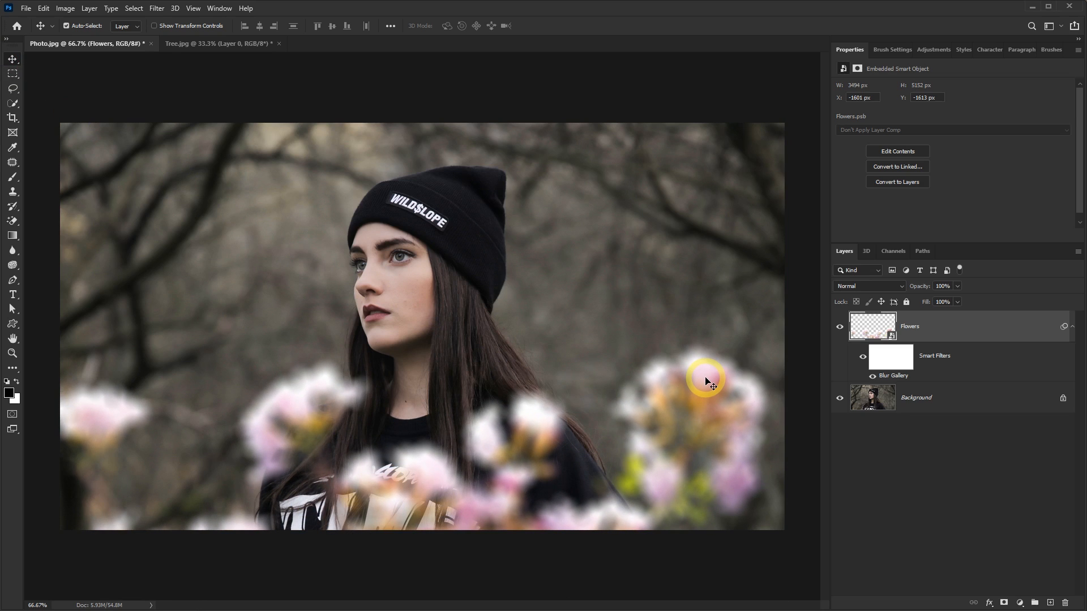
Add a Hue/Saturation adjustment layer clipped to the Flowers layer, with Saturation set to -40
left_click(1020, 604)
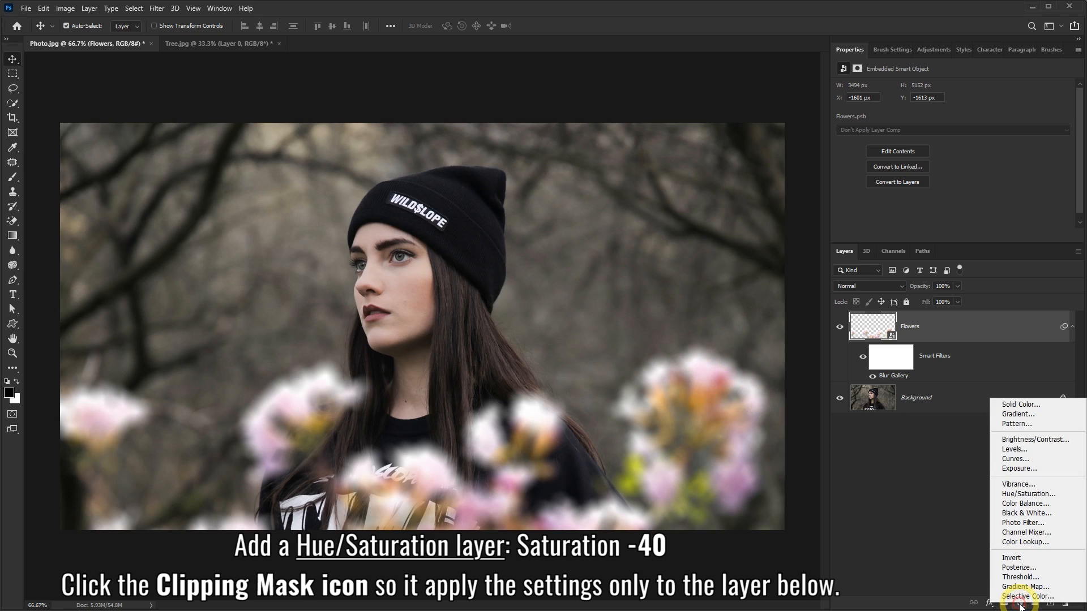
left_click(1023, 495)
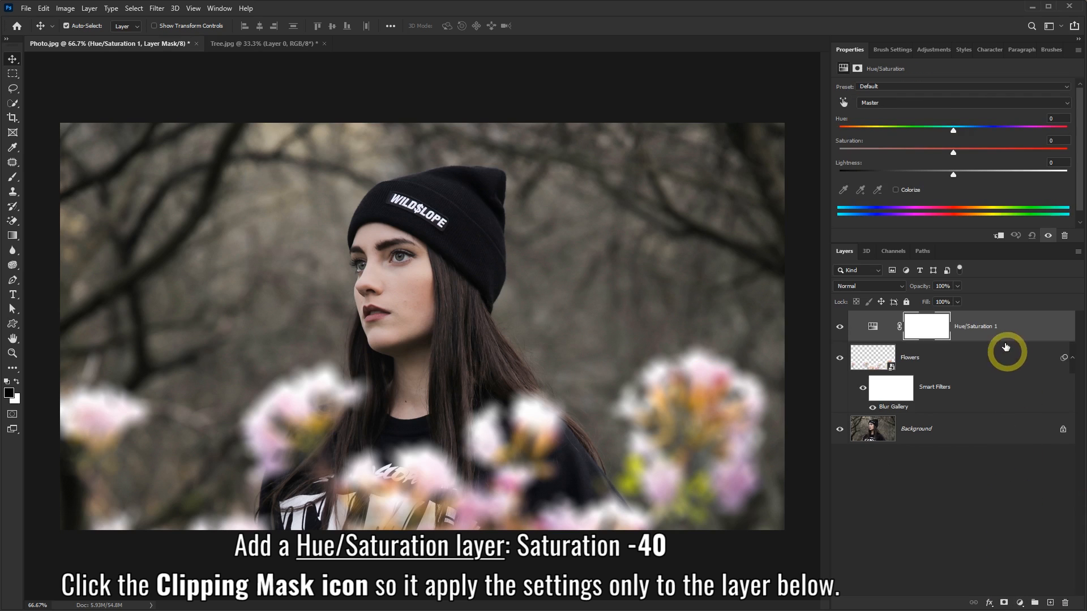
left_click_drag(953, 152, 814, 150)
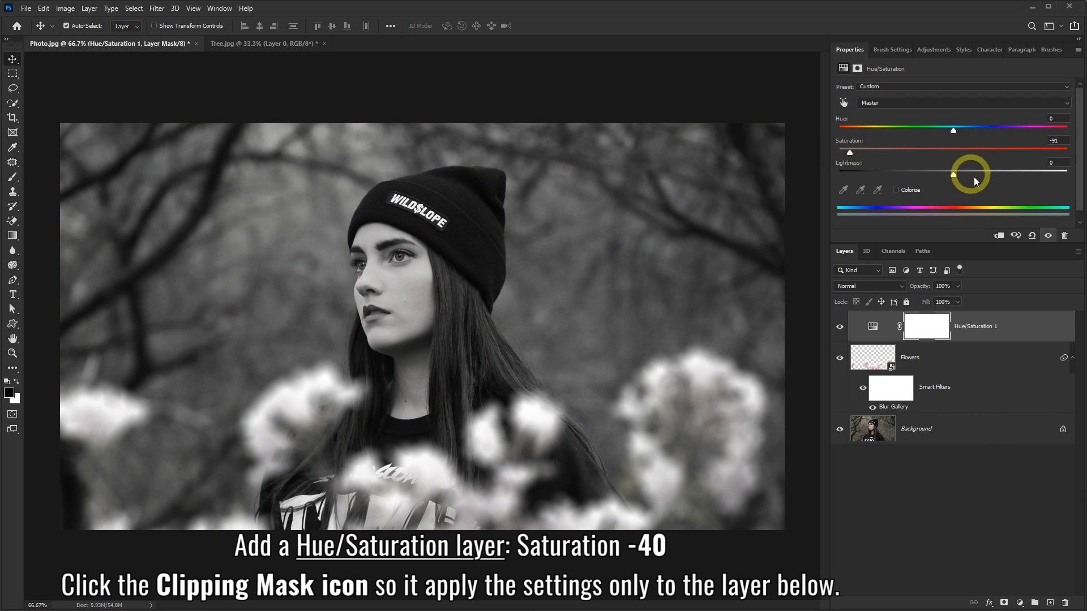
left_click(999, 236)
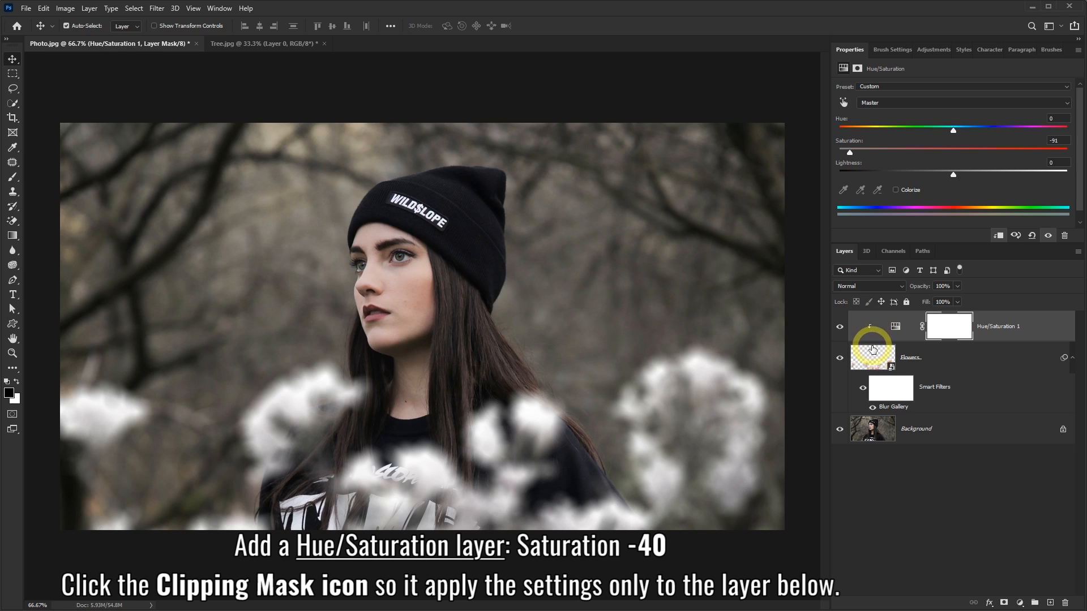
left_click_drag(851, 152, 909, 151)
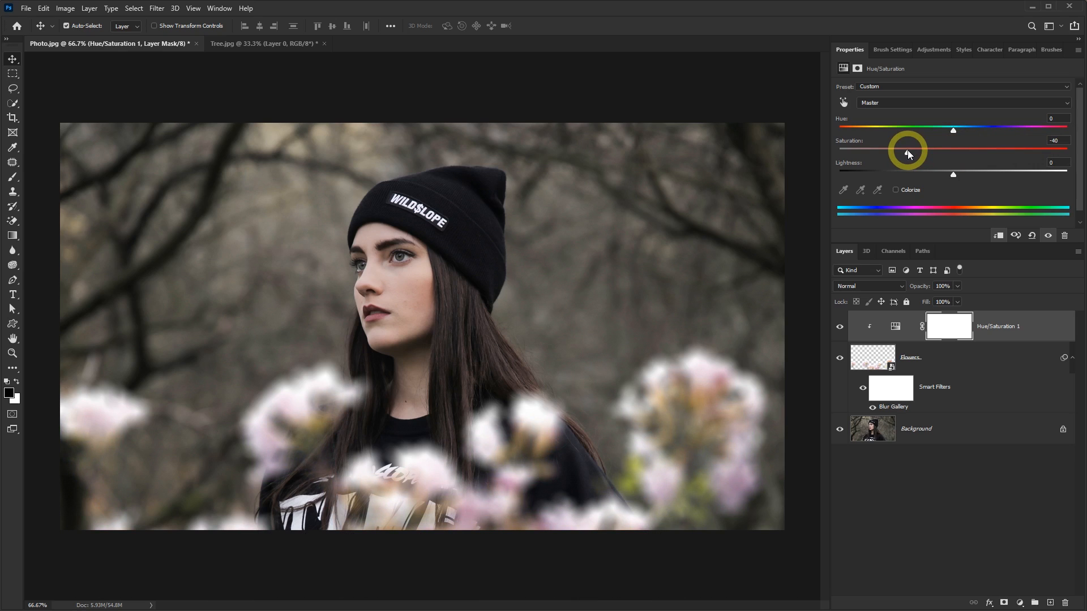
Add a Brightness/Contrast adjustment layer clipped to the flowers, with Brightness -30 and Contrast 10
left_click(1020, 603)
left_click(1036, 441)
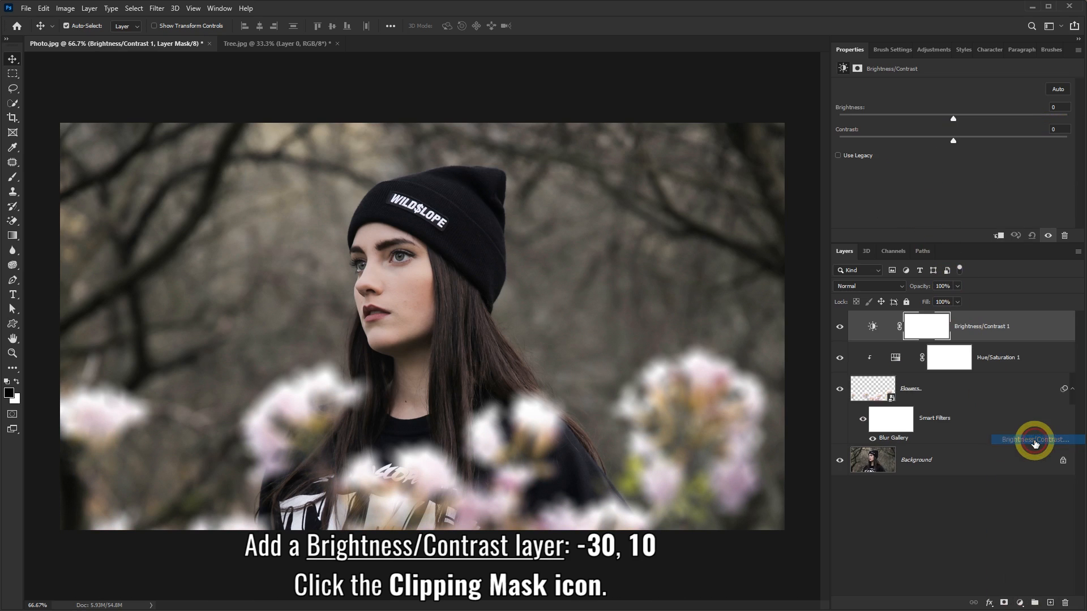
left_click(999, 236)
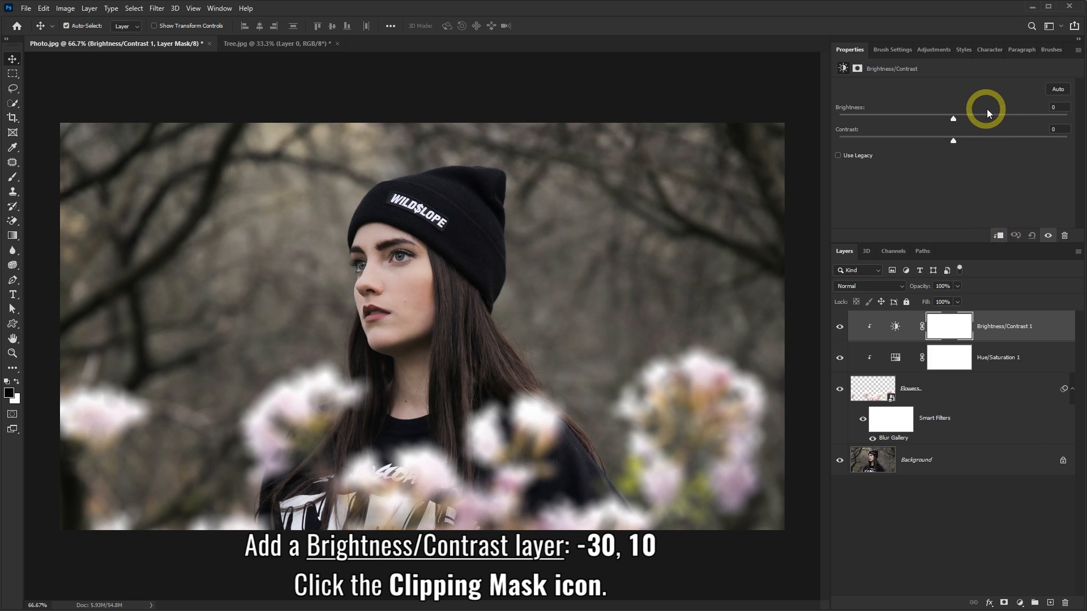
left_click(1052, 107)
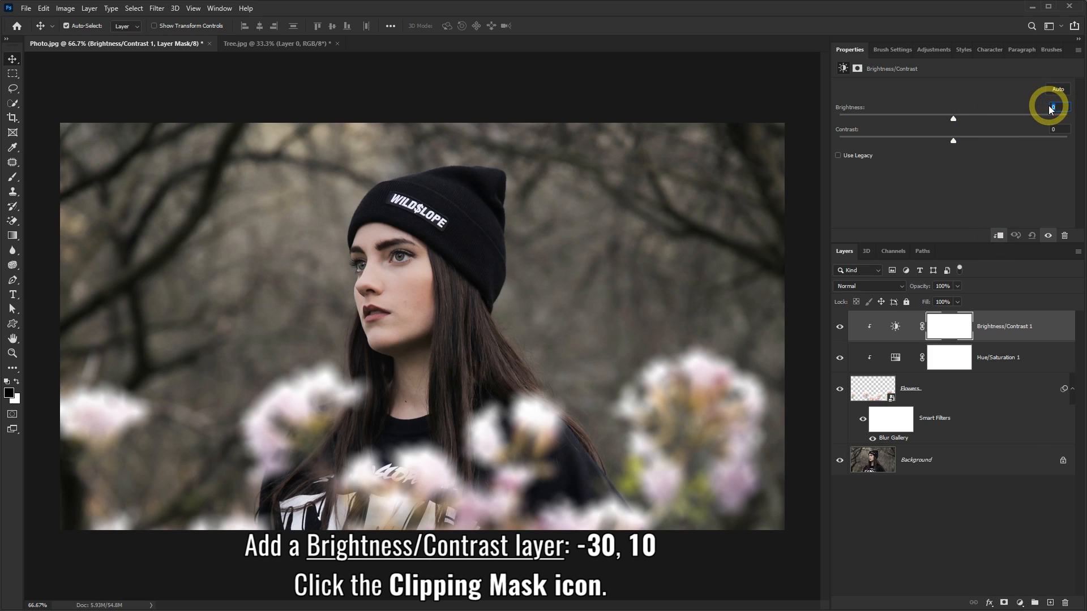
type("-30")
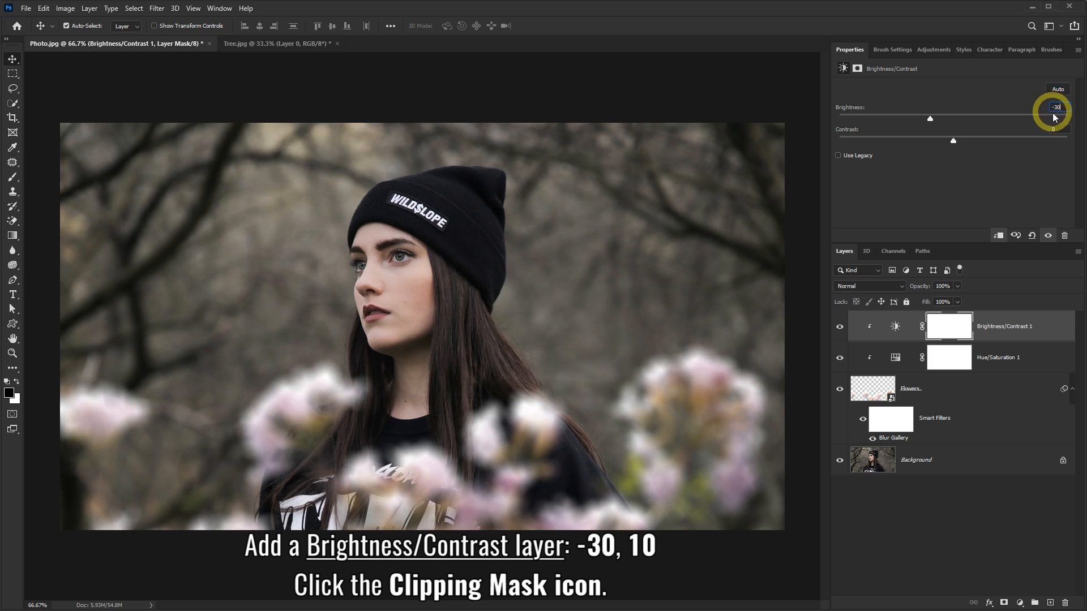
left_click(1045, 130)
type("10")
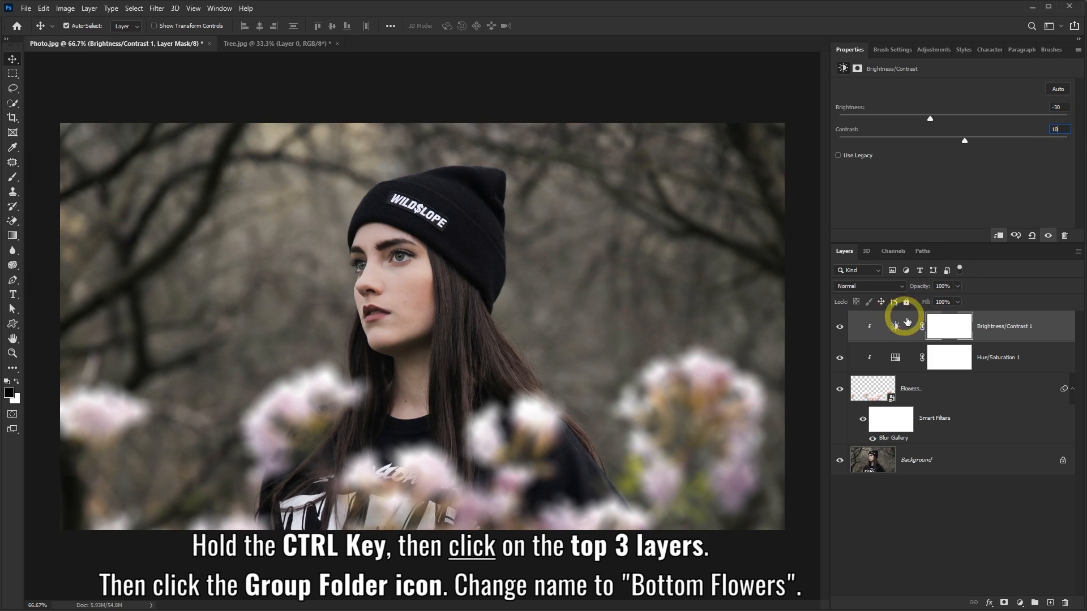
Group the Flowers layer with its Brightness/Contrast and Hue/Saturation adjustments, and name the group Bottom Flowers
key("ctrl")
left_click(1051, 328, "ctrl")
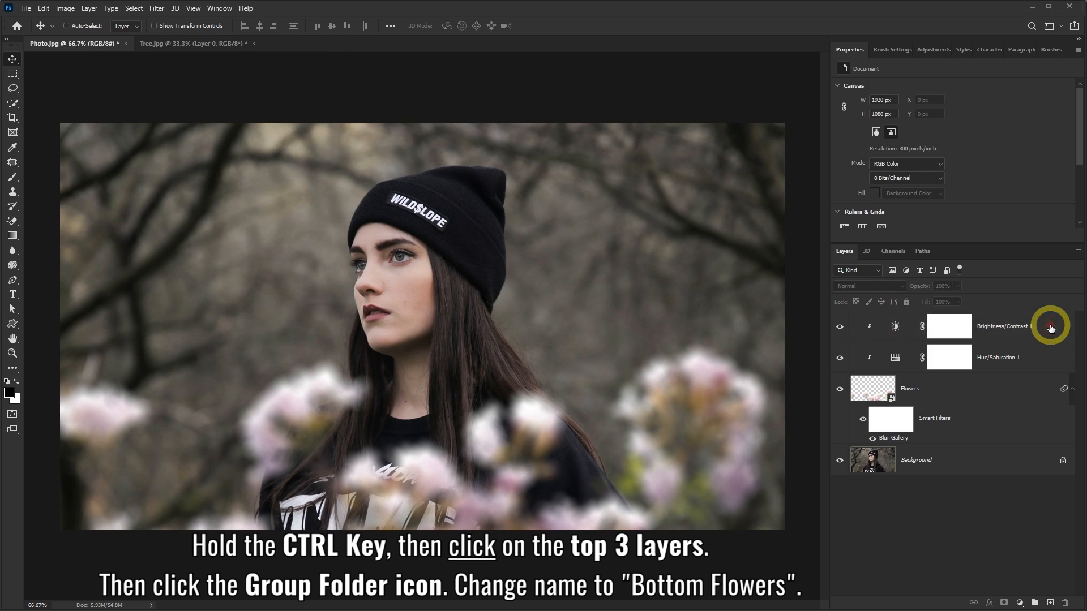
left_click(1051, 328, "ctrl")
left_click(1041, 363, "ctrl")
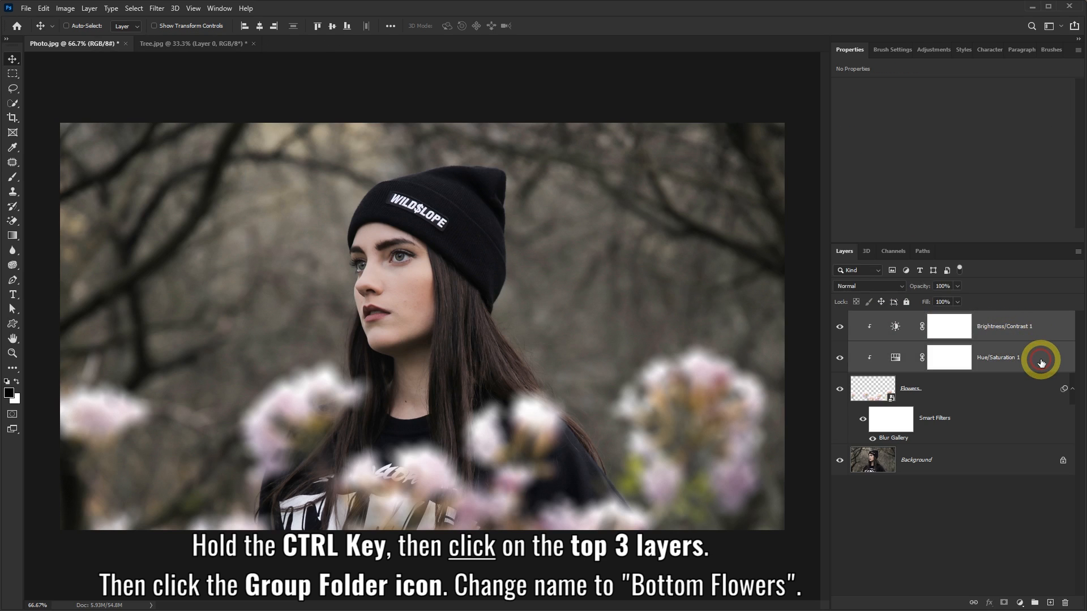
left_click(1012, 387, "ctrl")
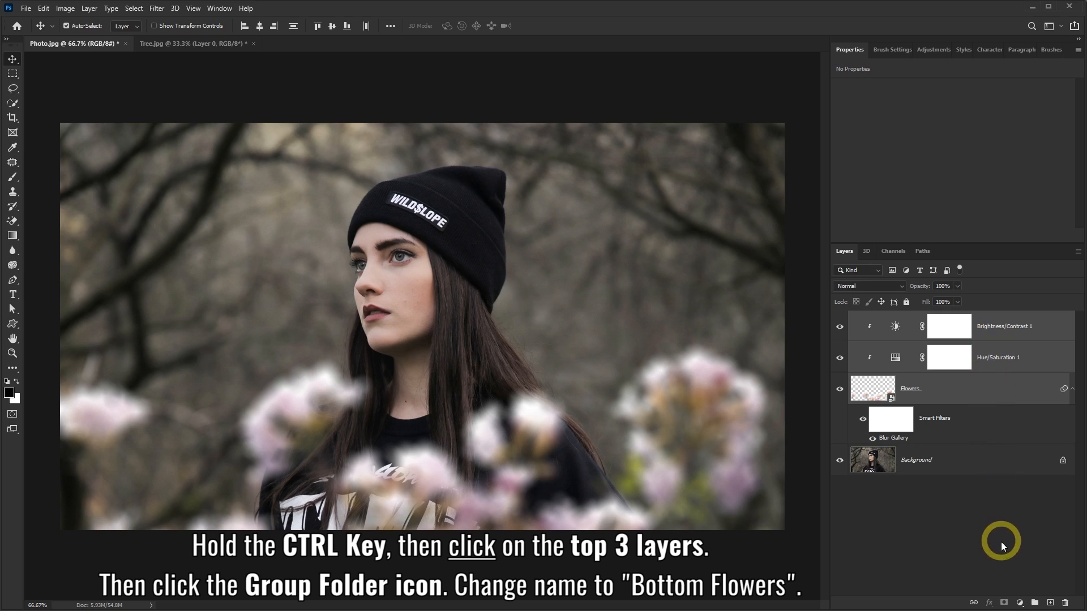
left_click(1035, 603)
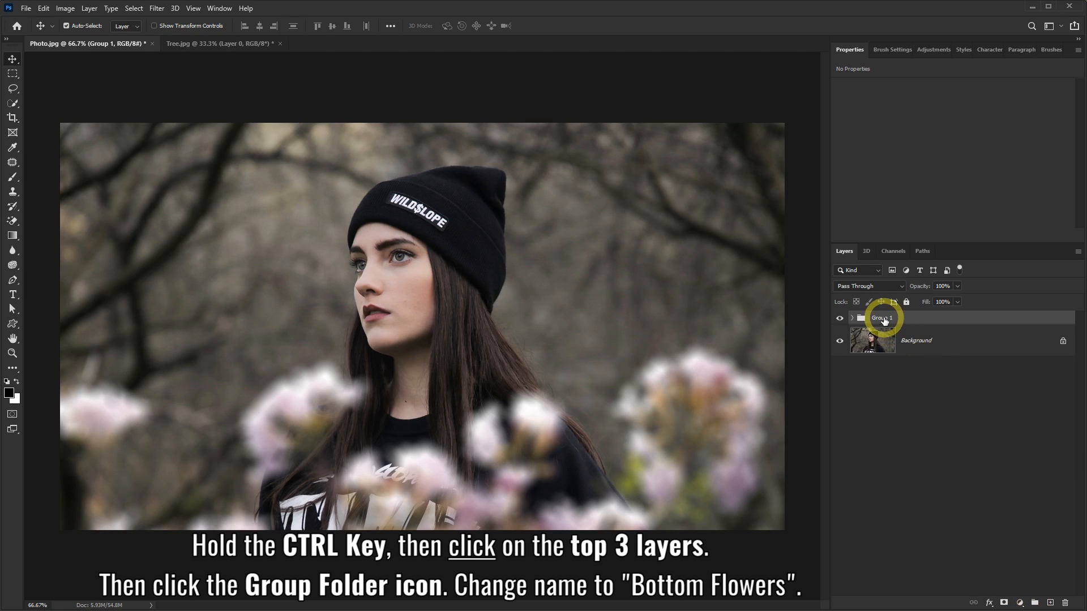
type("Bottom Flowers")
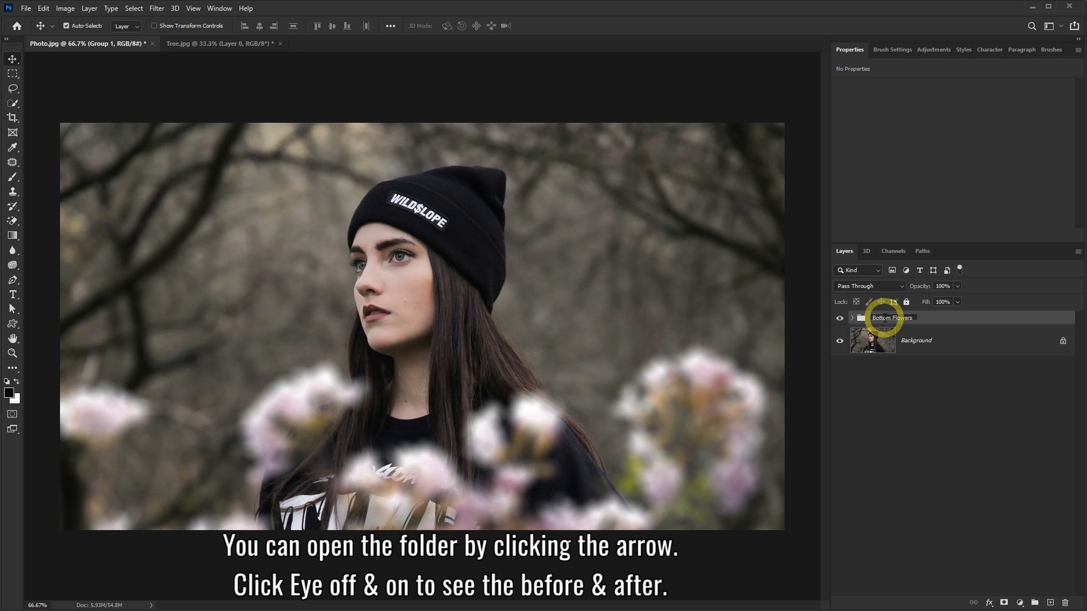
left_click(935, 318)
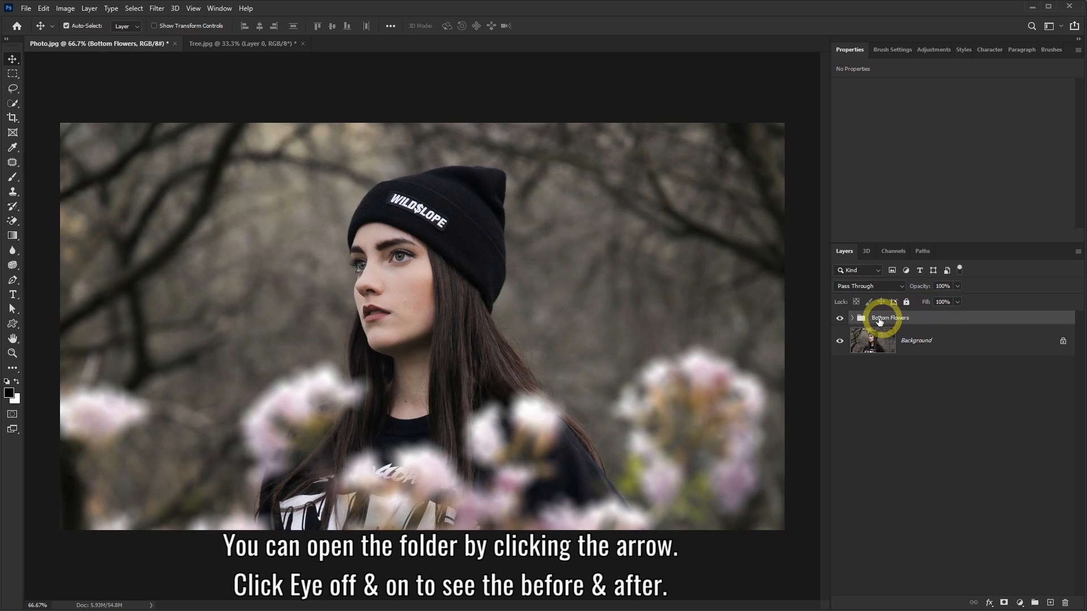
Inspect the Bottom Flowers group's contents and compare the photo with the group hidden and shown
left_click(852, 318)
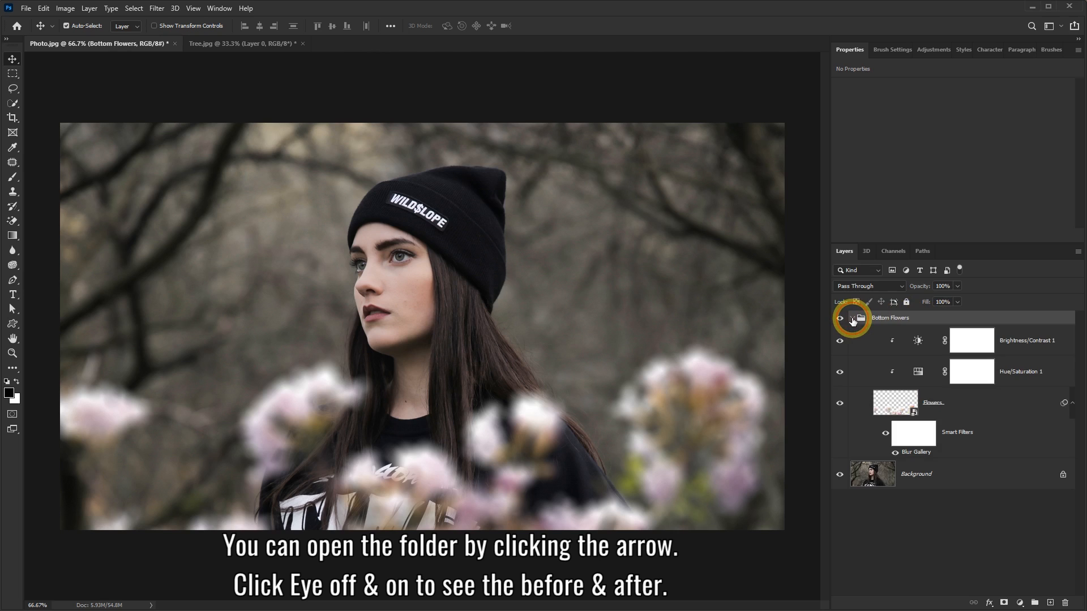
left_click(853, 319)
left_click(840, 319)
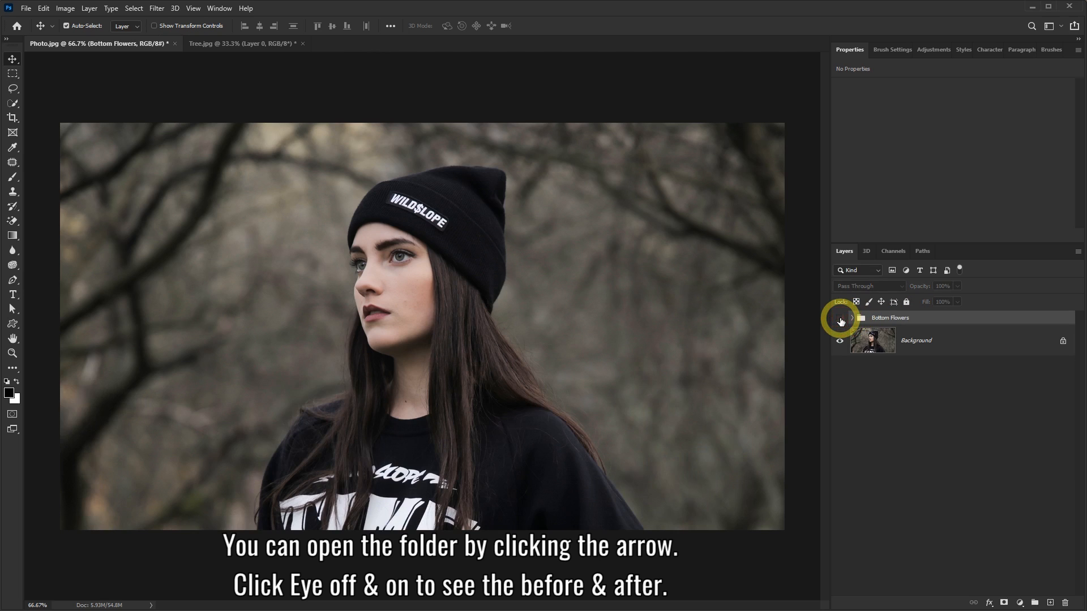
left_click(840, 319)
left_click(840, 319)
left_click(841, 319)
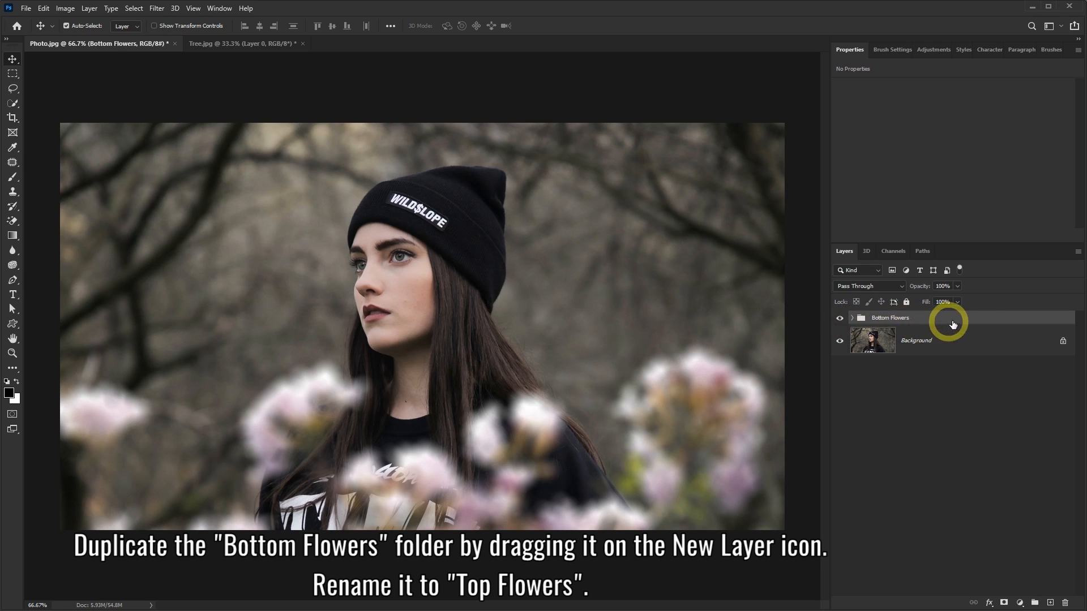
Duplicate the Bottom Flowers group and rename the copy Top Flowers
left_click_drag(1003, 322, 1053, 607)
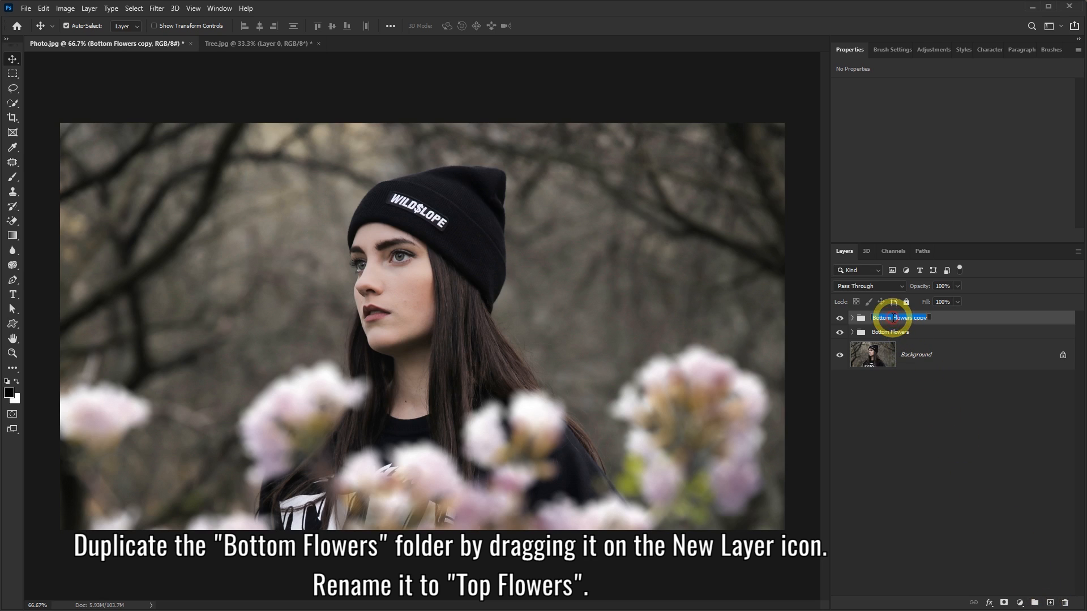
left_click_drag(891, 318, 876, 318)
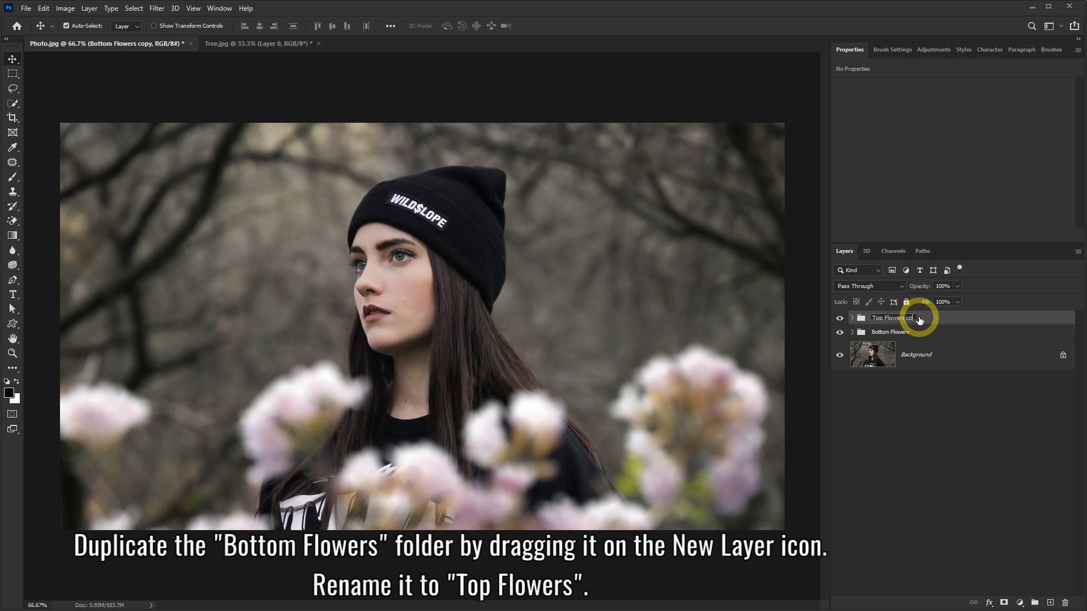
left_click(952, 321)
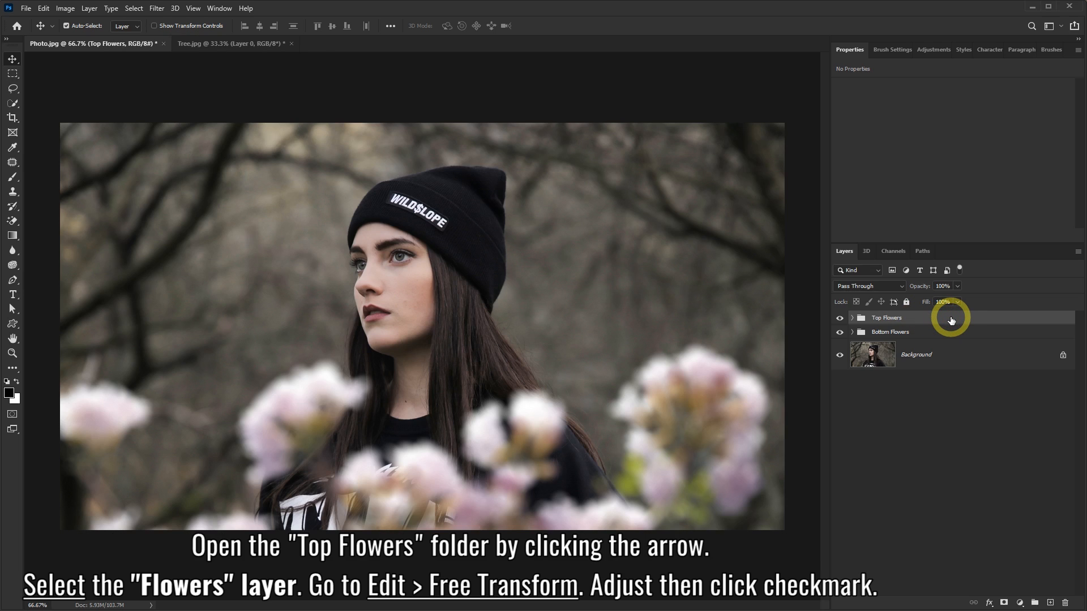
Free Transform the Flowers layer in the Top Flowers group, moving it upward, scaling it to about 50% and rotating it to about 46°
left_click(853, 318)
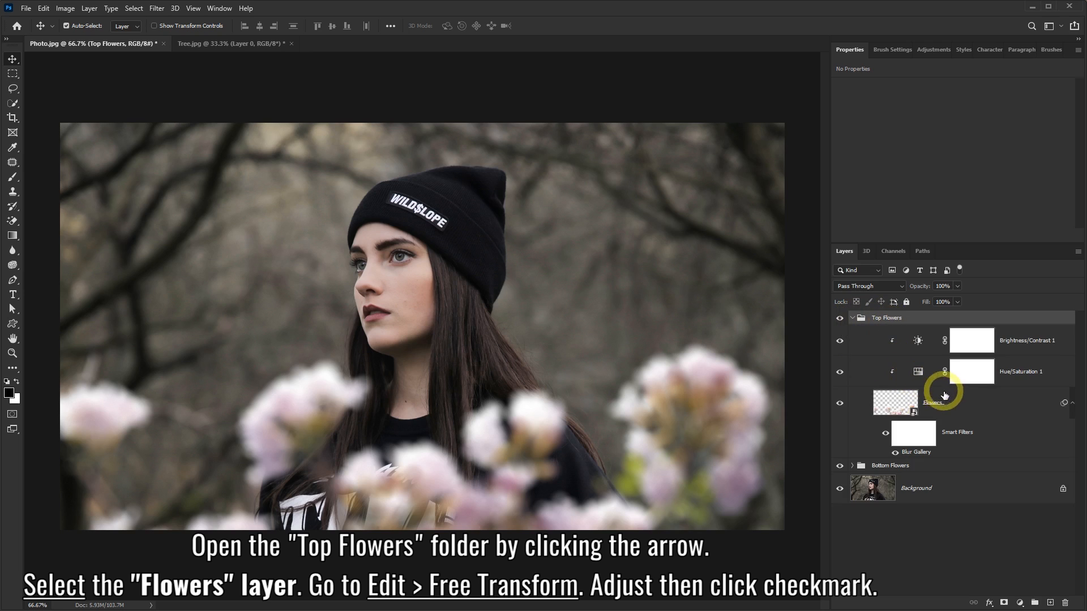
left_click(975, 403)
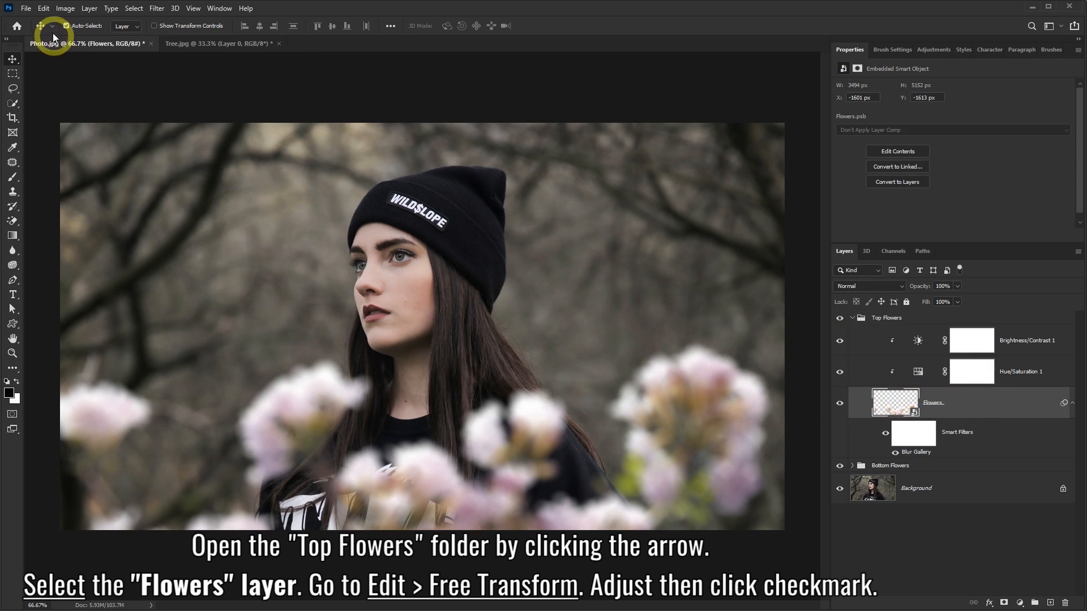
left_click(43, 9)
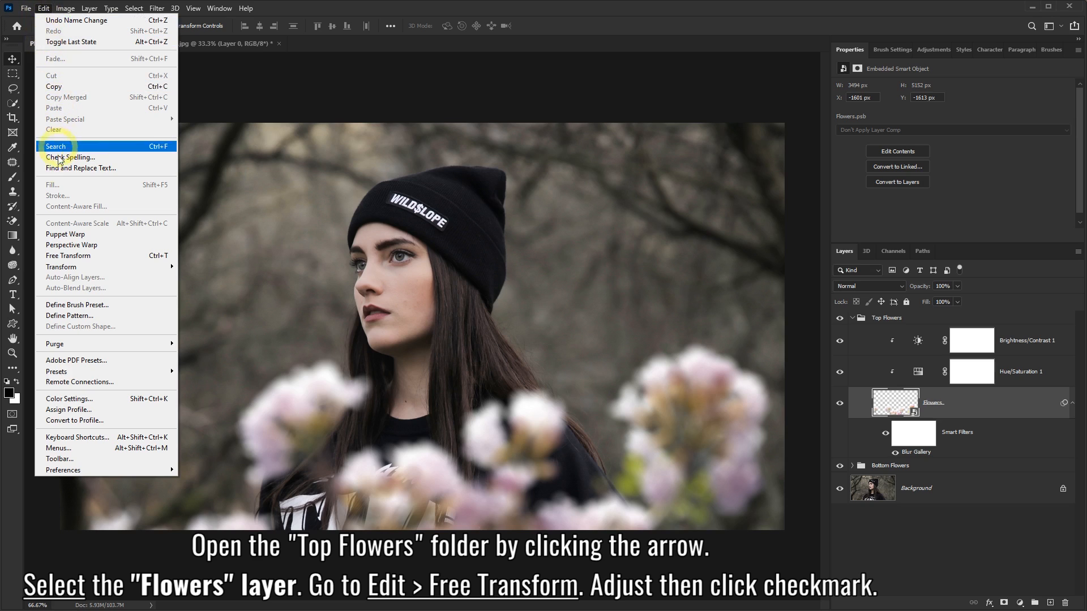
left_click(63, 259)
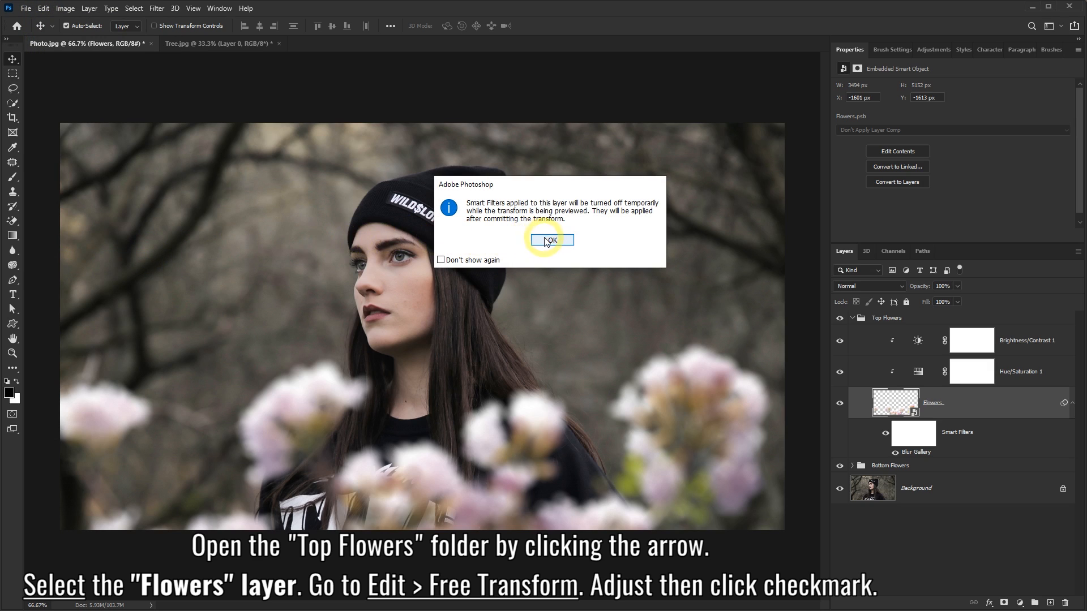
left_click(549, 241)
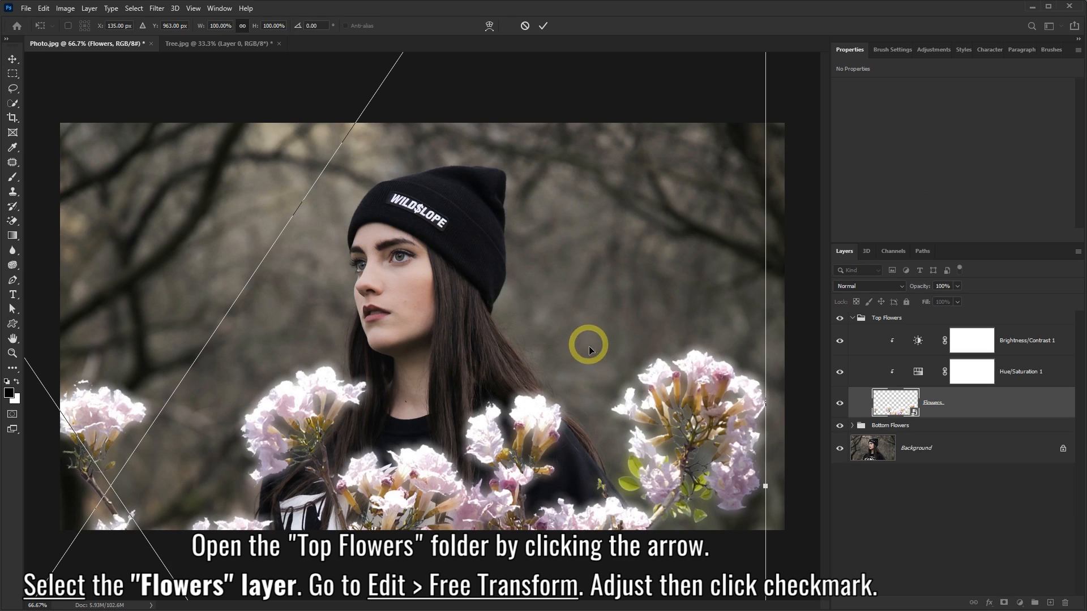
key("ctrl+0")
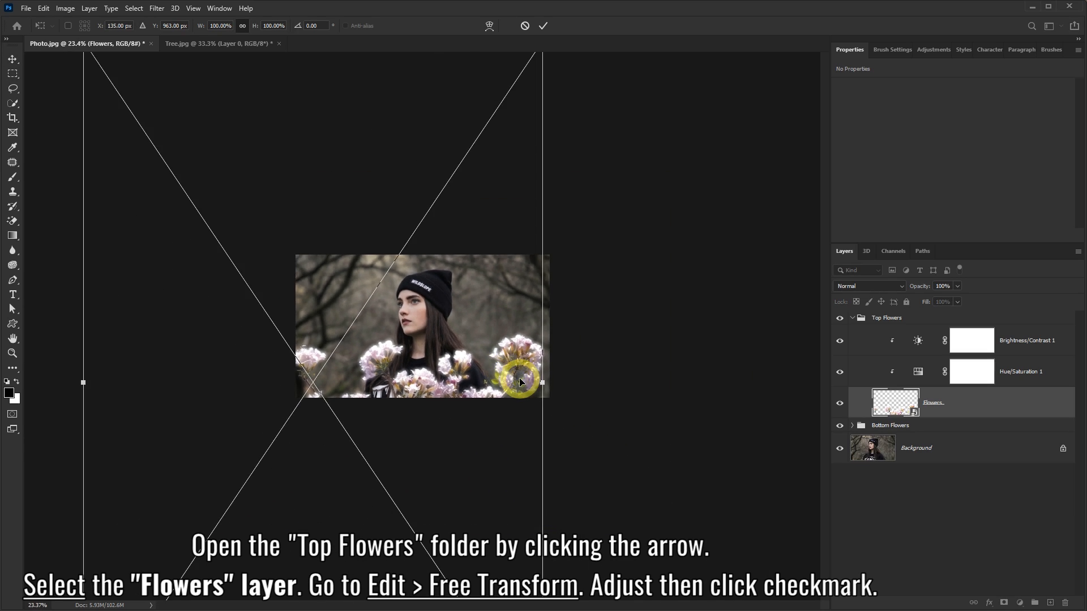
left_click_drag(508, 430, 498, 326)
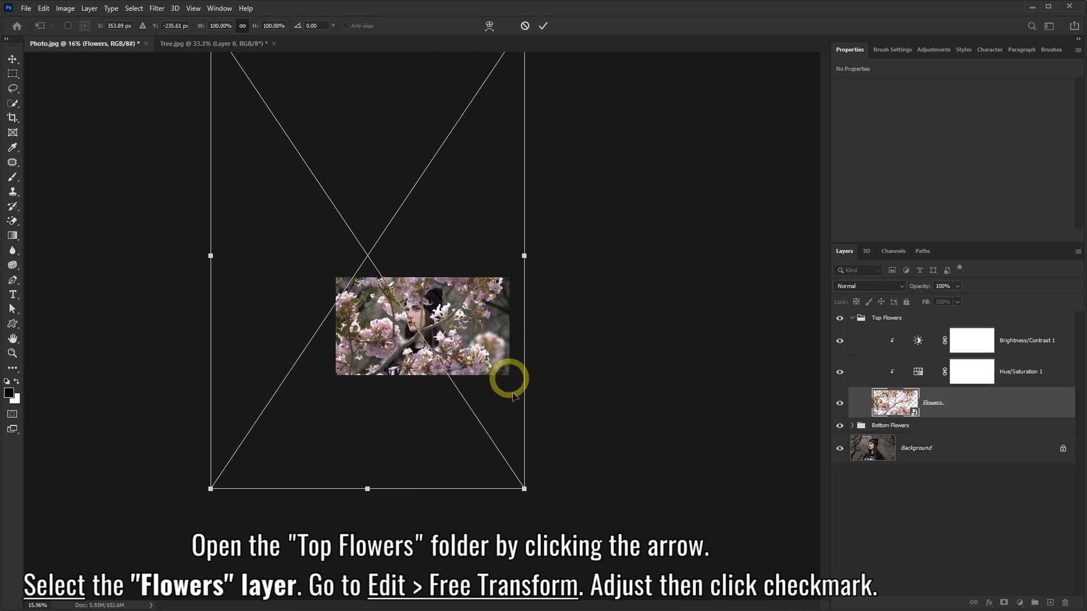
left_click_drag(536, 493, 360, 255)
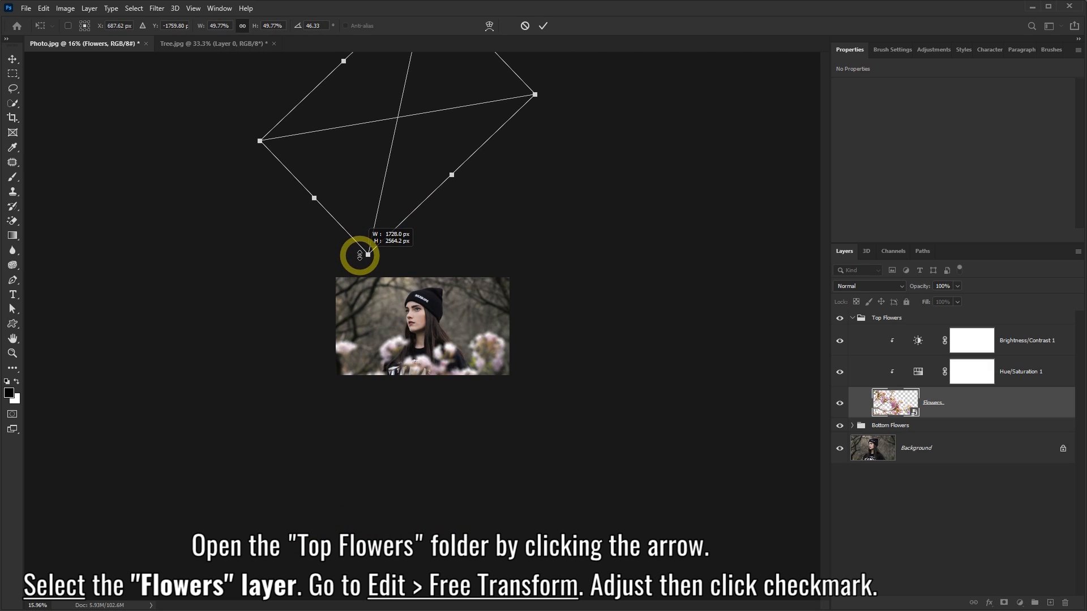
Place the top flowers across the photo's upper edge, partly over the hat, scale them to about 47%, and apply the transform
left_click_drag(410, 160, 495, 243)
scroll(421, 272, "up", 12)
scroll(421, 274, "up", 2)
left_click_drag(371, 490, 335, 481)
left_click_drag(523, 185, 471, 197)
left_click_drag(283, 487, 319, 491)
left_click_drag(329, 458, 366, 487)
left_click_drag(351, 511, 356, 464)
left_click_drag(441, 273, 437, 299)
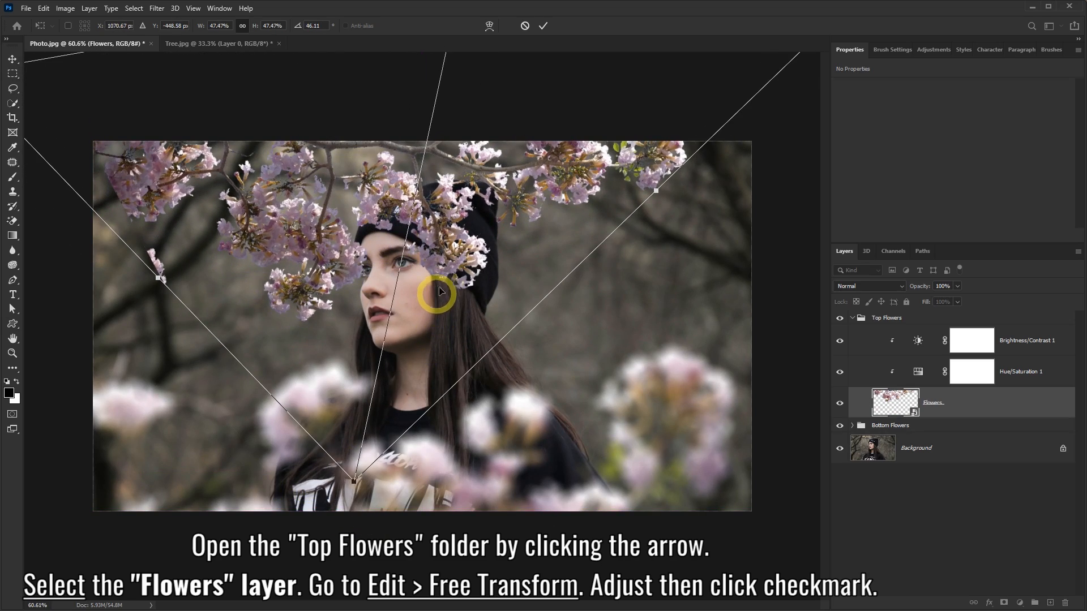
left_click(542, 26)
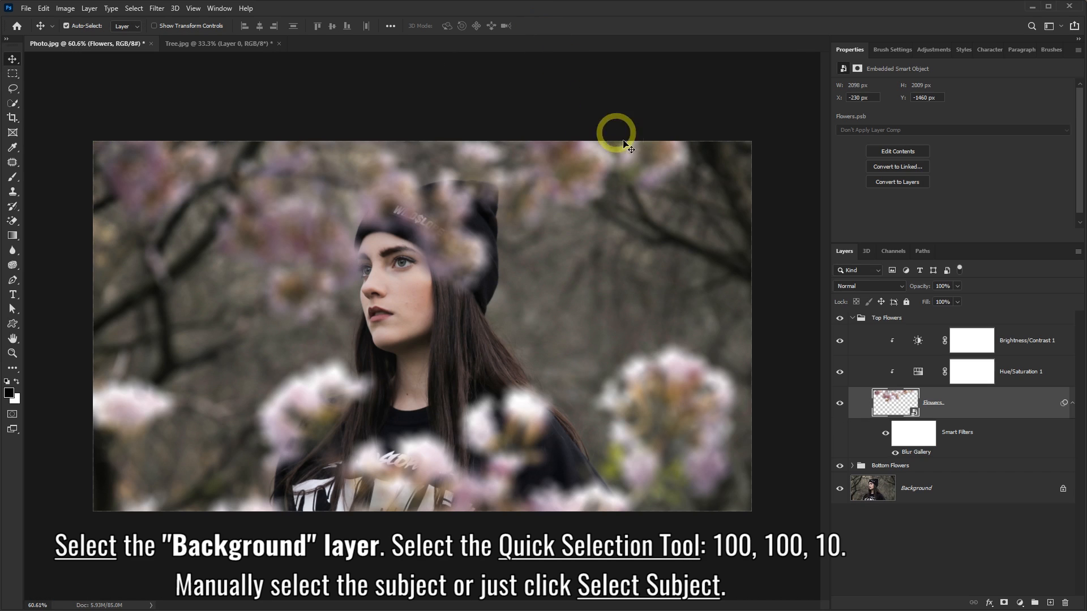
Select the woman on the Background layer with the 100 px Quick Selection tool, and replace that selection using Select Subject
left_click(920, 490)
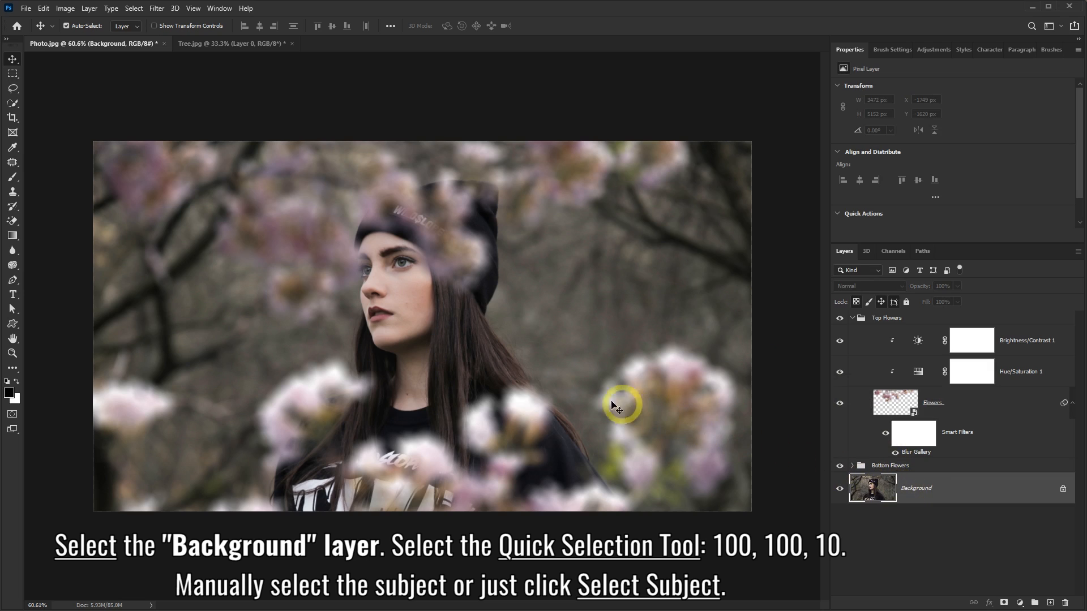
mouse_move(14, 108)
left_mouse_down()
mouse_move(45, 121)
mouse_move(73, 114)
left_mouse_up()
left_click(137, 29)
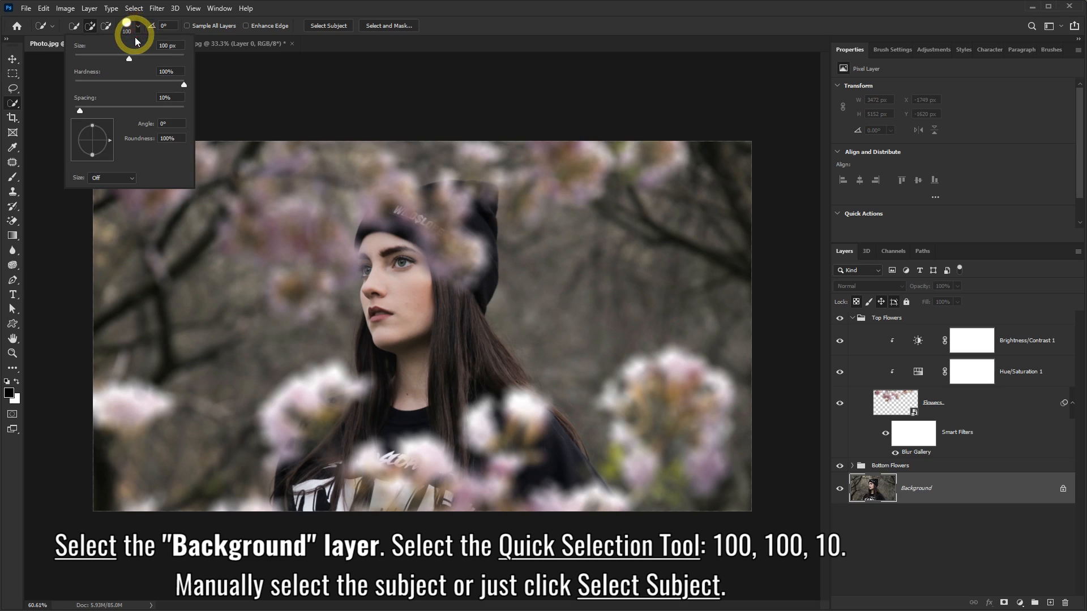
left_click(477, 17)
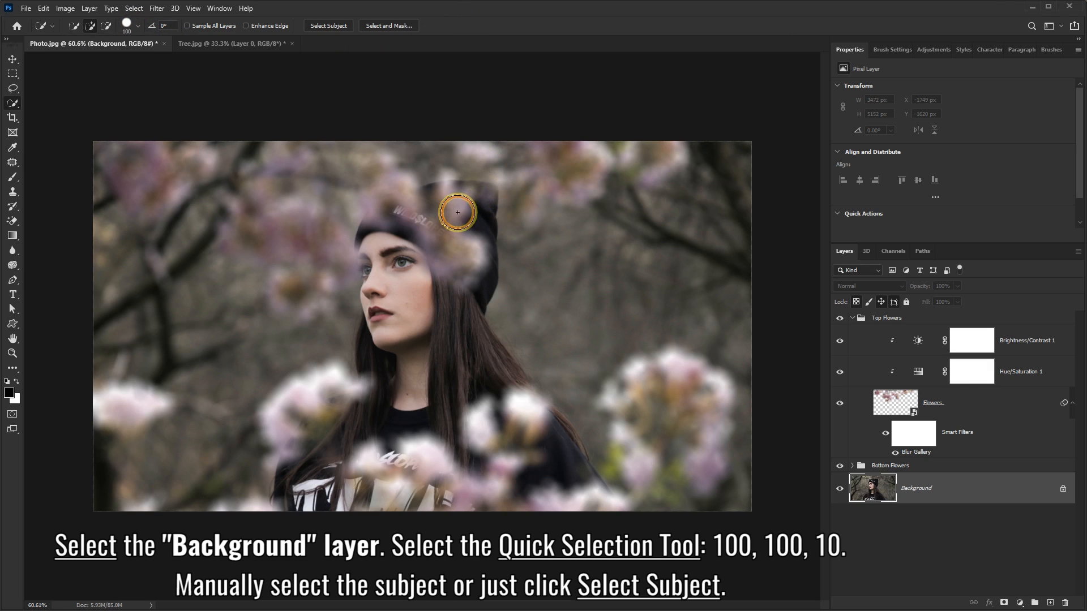
mouse_move(458, 213)
left_mouse_down()
mouse_move(413, 279)
mouse_move(409, 218)
mouse_move(417, 352)
mouse_move(405, 459)
mouse_move(367, 497)
mouse_move(408, 475)
mouse_move(499, 470)
mouse_move(371, 280)
mouse_move(369, 226)
left_mouse_up()
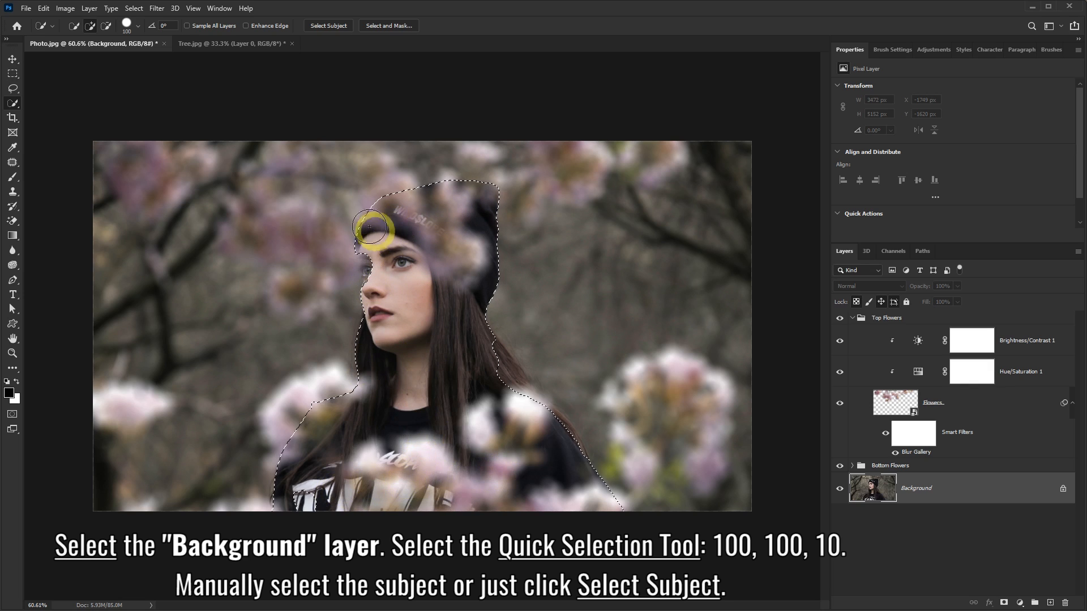
left_click(327, 28)
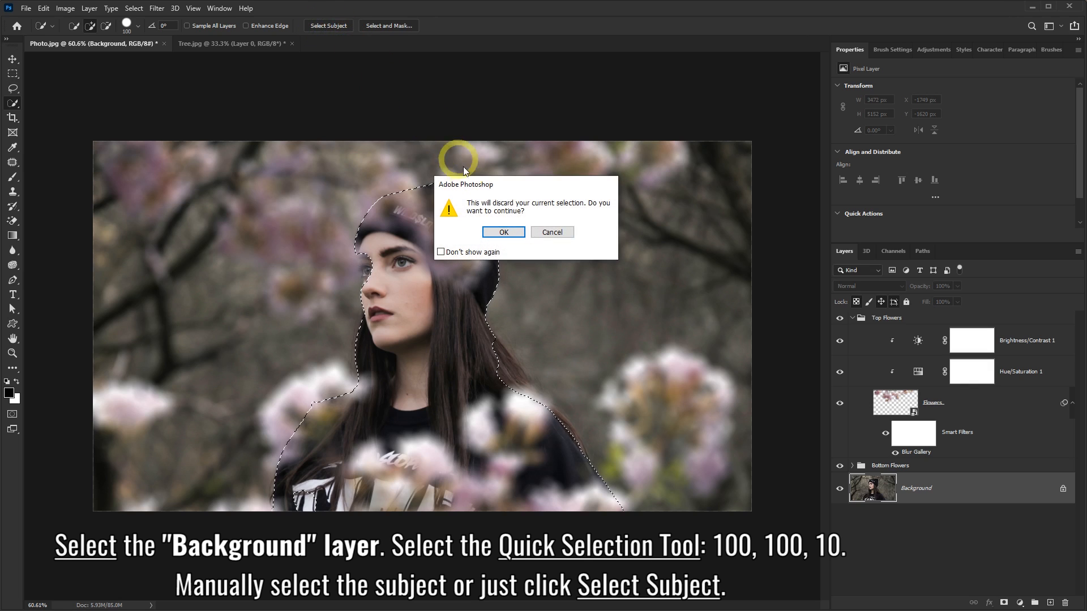
left_click(509, 233)
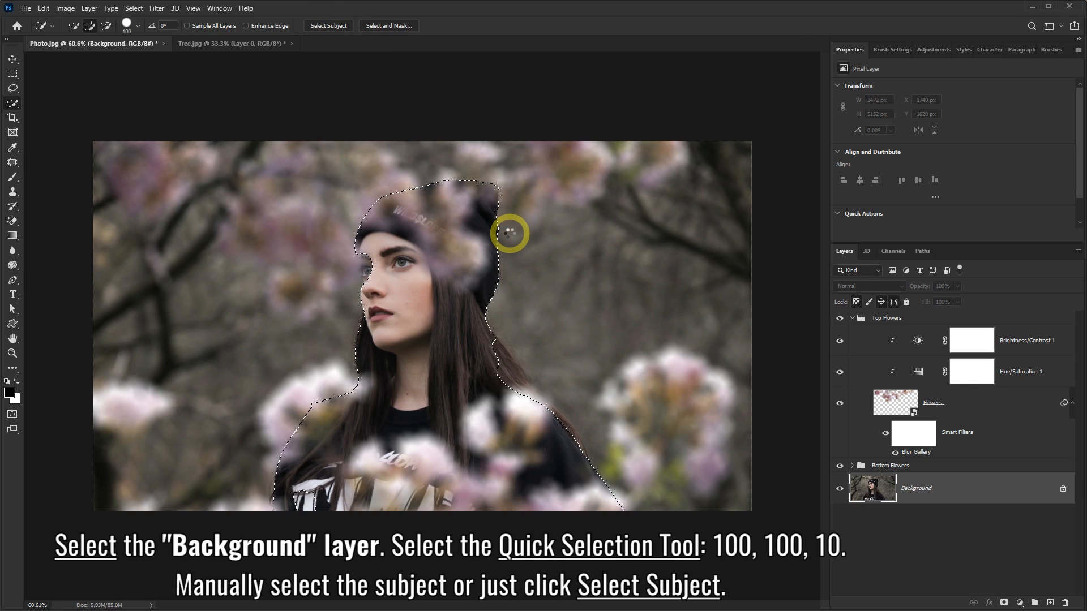
Add a layer mask from the selection to the Flowers layer in the Top Flowers group and invert the mask
left_click(983, 403)
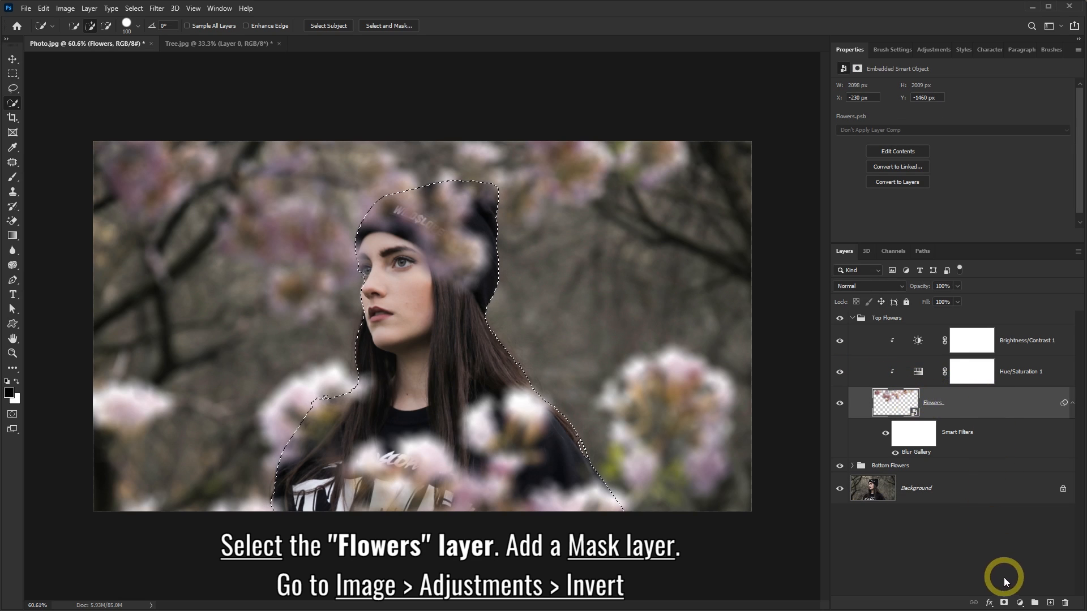
left_click(1003, 601)
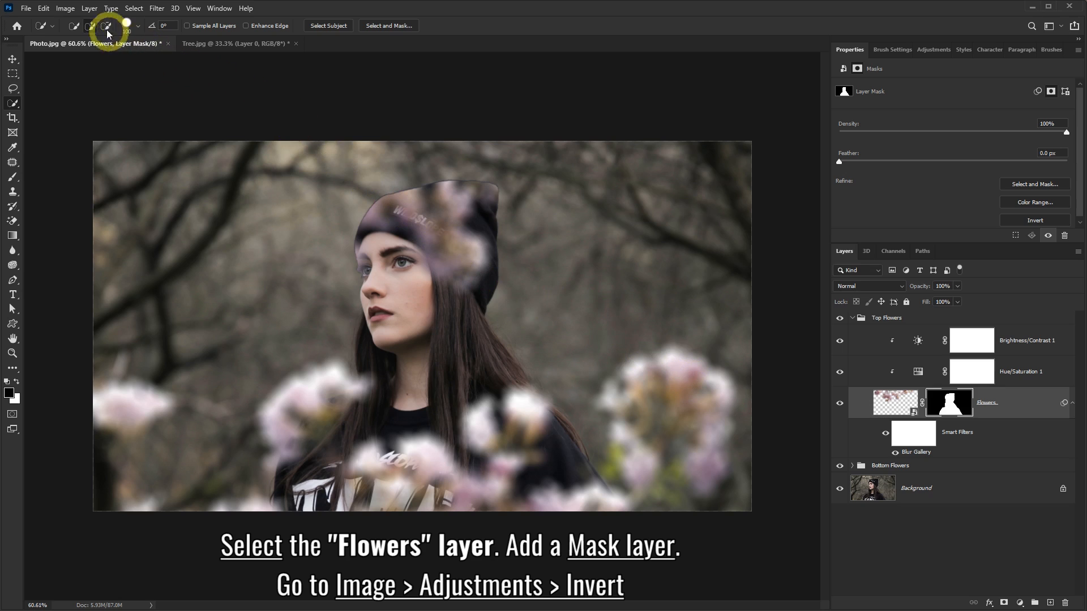
left_click(65, 8)
mouse_move(126, 40)
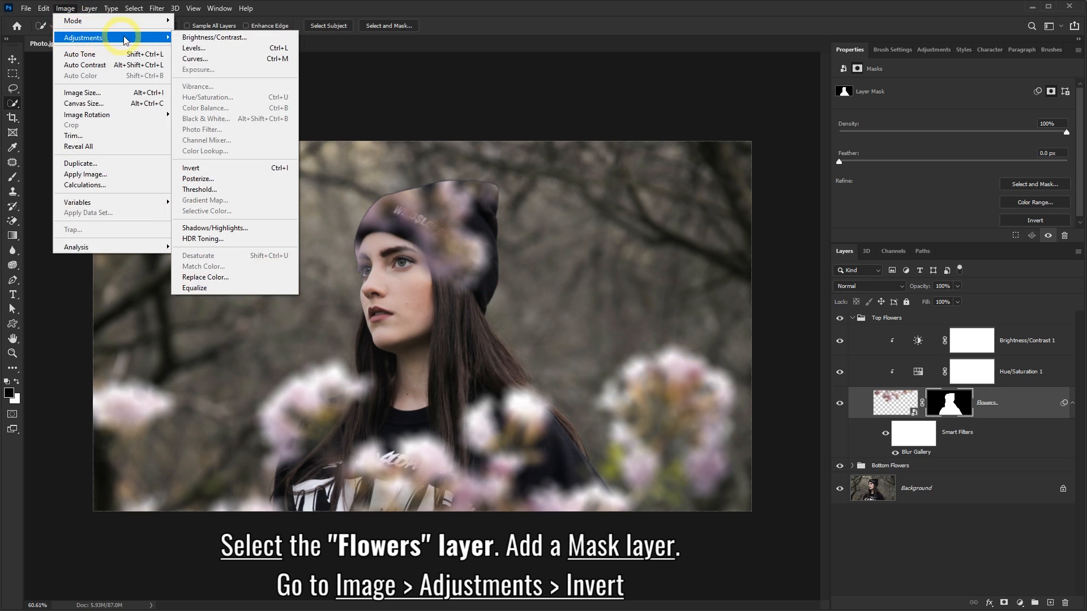
left_click(199, 171)
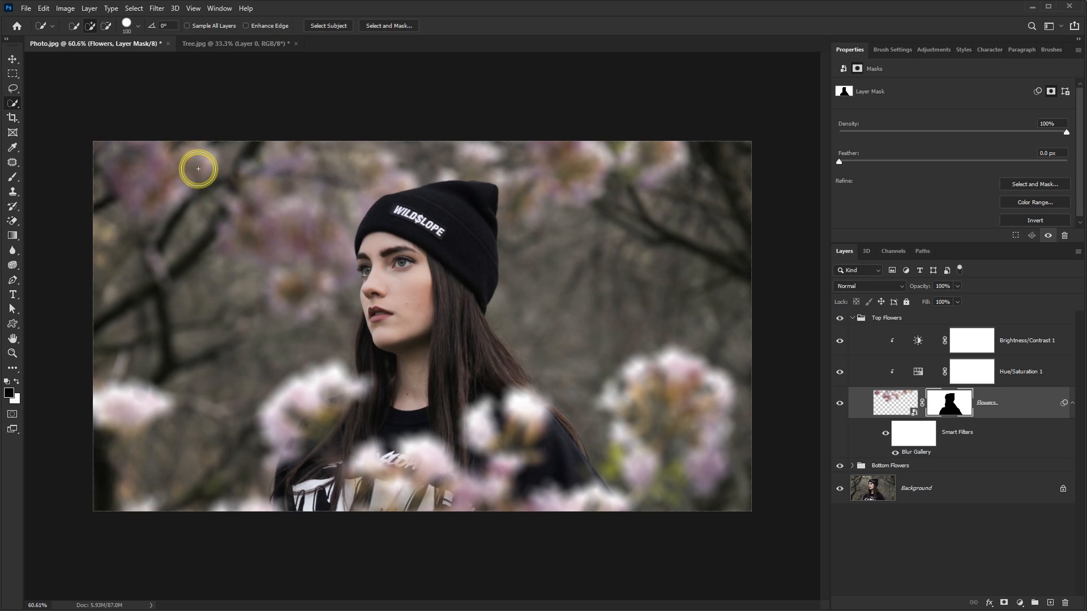
Set the Field Blur of the top Flowers layer's Blur Gallery smart filter to 15 px
double_click(913, 453)
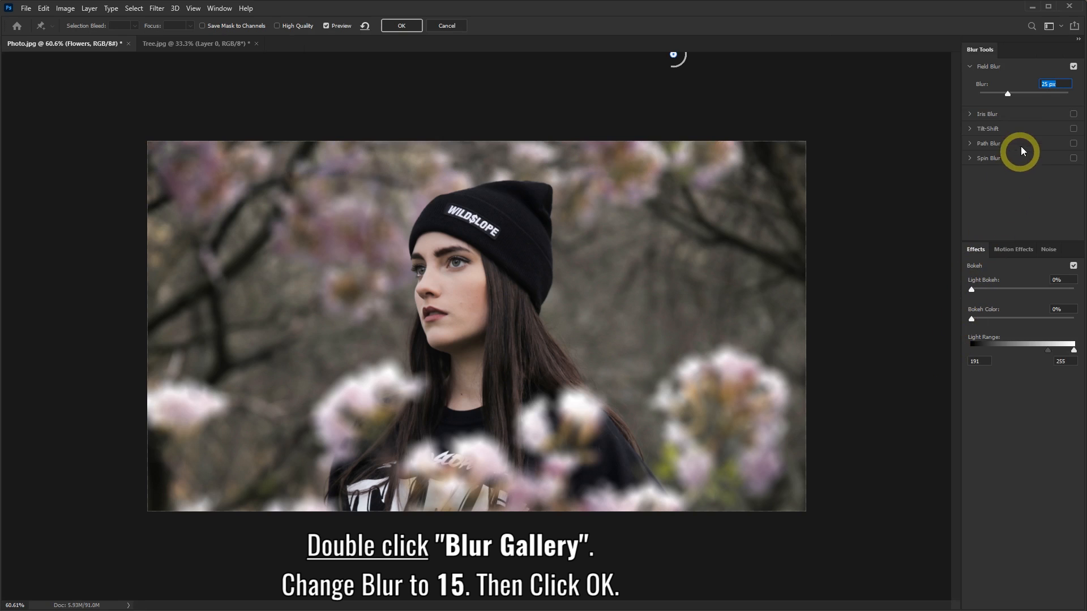
mouse_move(1008, 94)
left_mouse_down()
mouse_move(972, 95)
mouse_move(1001, 97)
left_mouse_up()
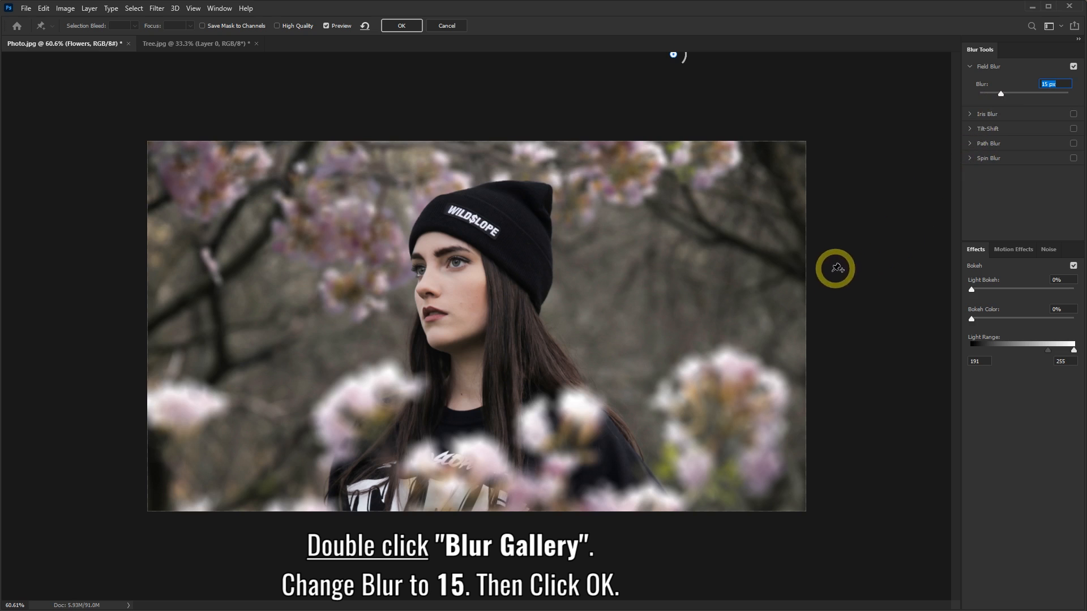
left_click(401, 25)
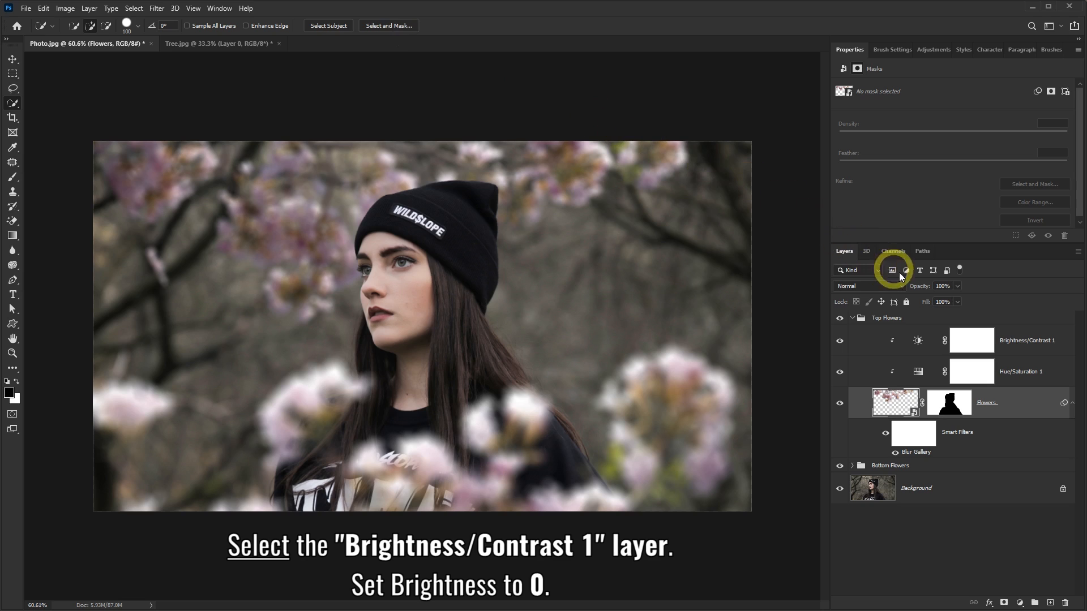
Set Brightness to 0 in the Top Flowers group's Brightness/Contrast 1 adjustment layer
left_click(1040, 377)
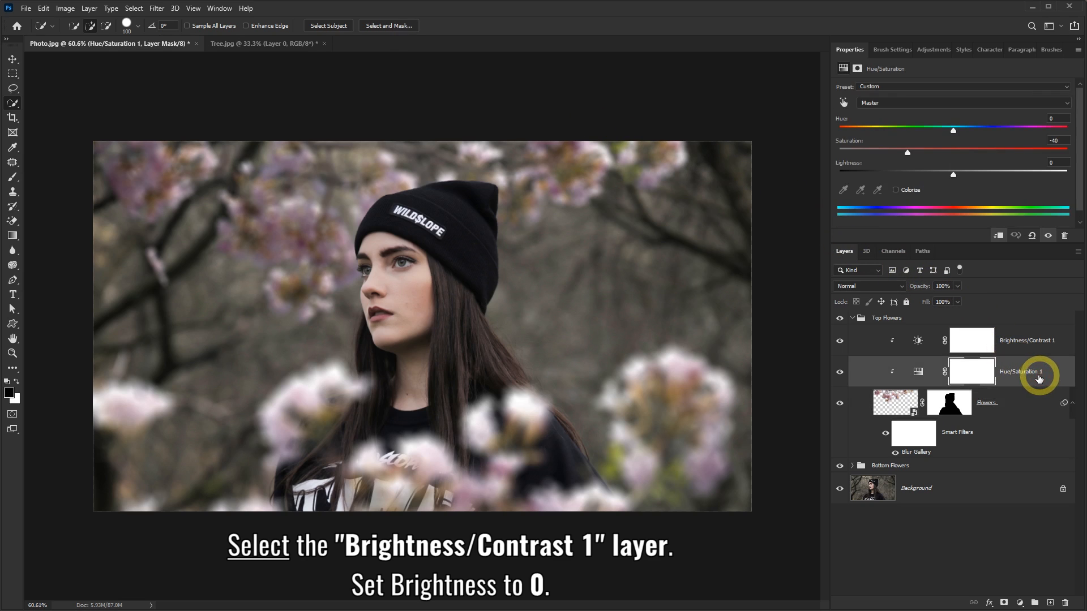
left_click(1030, 340)
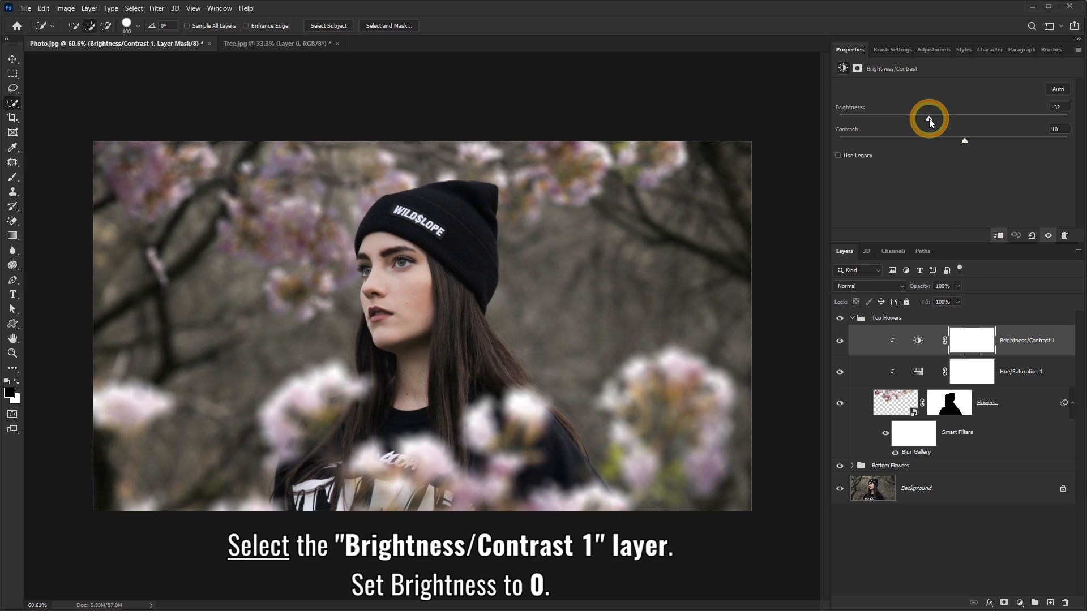
left_click_drag(929, 118, 954, 118)
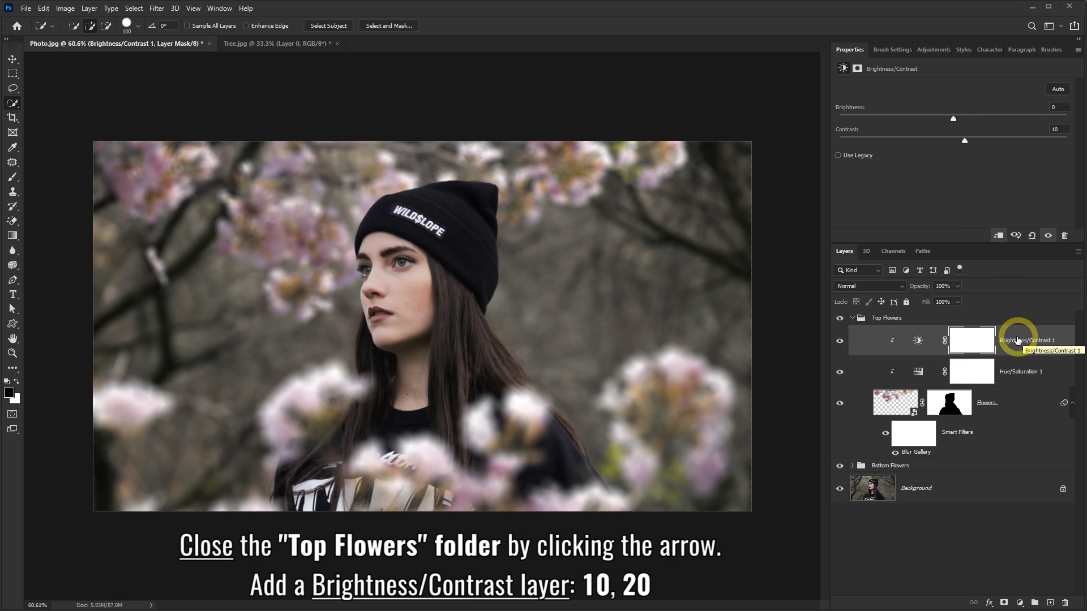
Collapse the Top Flowers group and add a Brightness/Contrast adjustment layer above it with Brightness 10 and Contrast 20
left_click(852, 318)
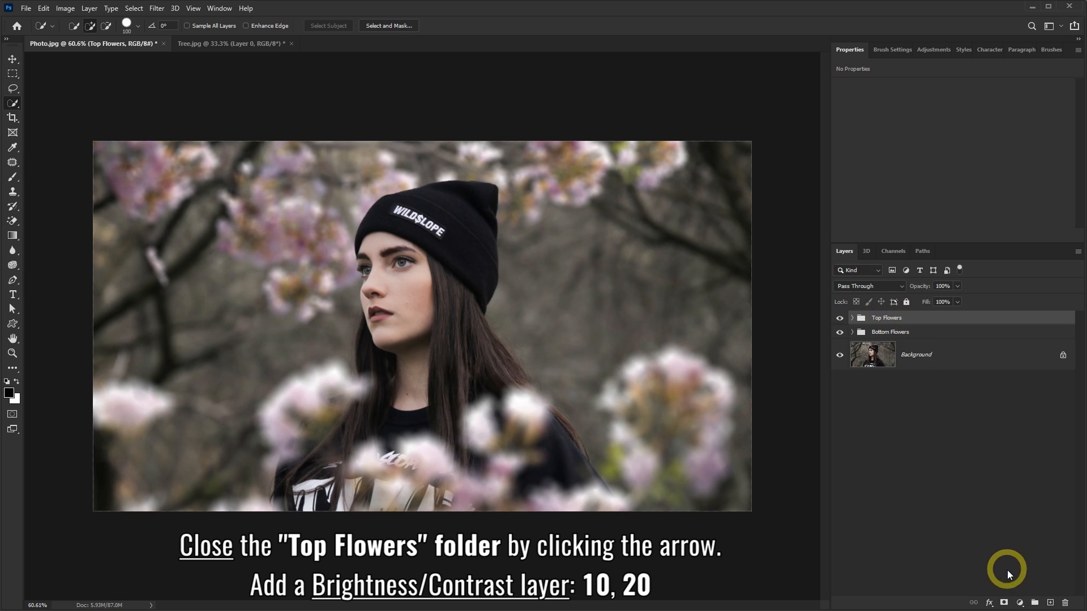
left_click(1021, 603)
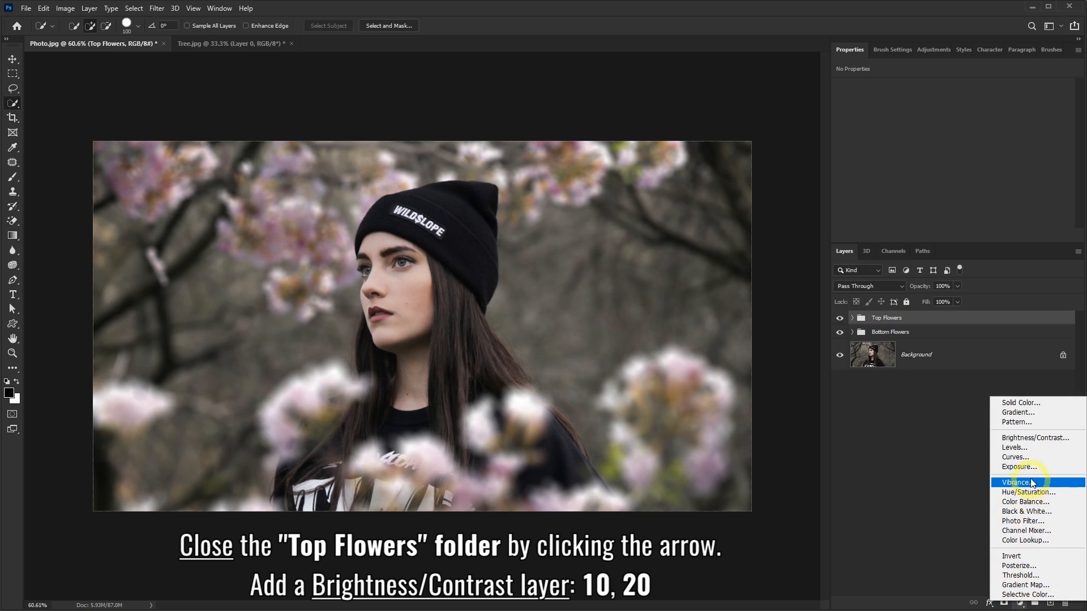
left_click(1027, 439)
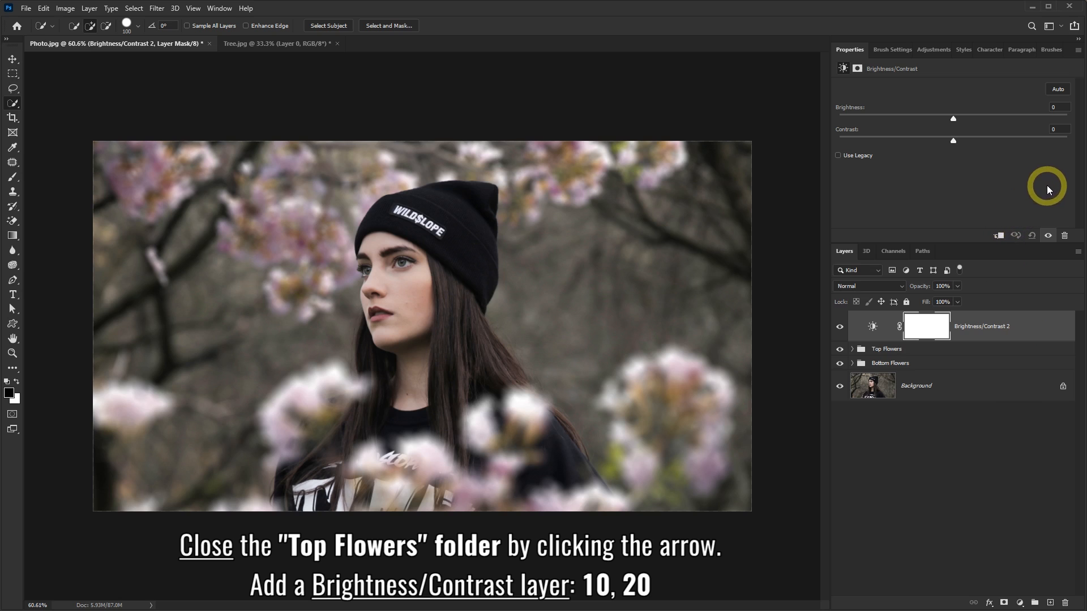
type("10")
key("Return")
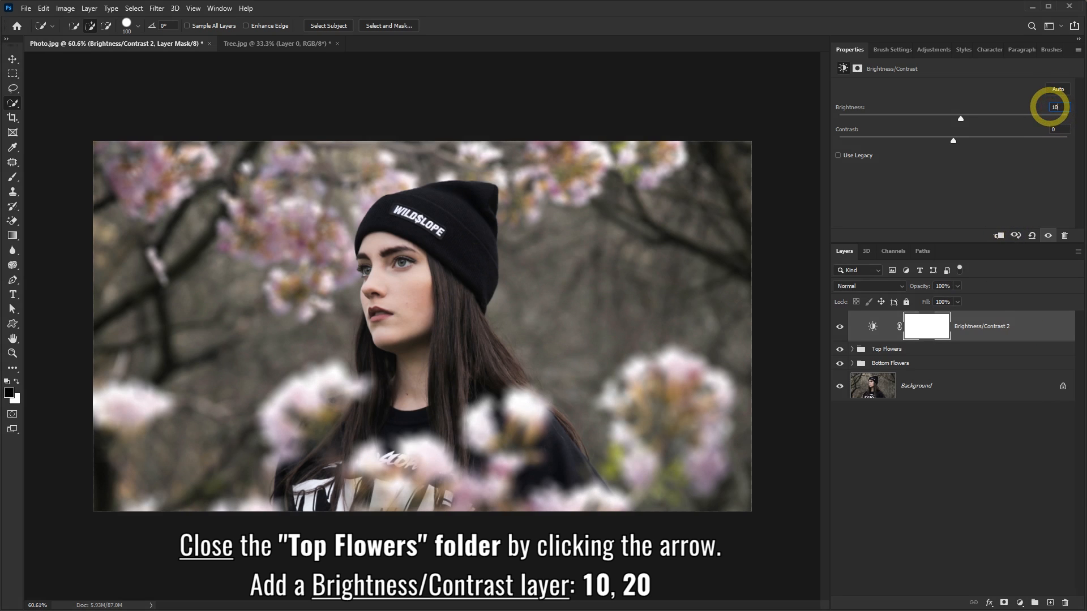
double_click(1051, 129)
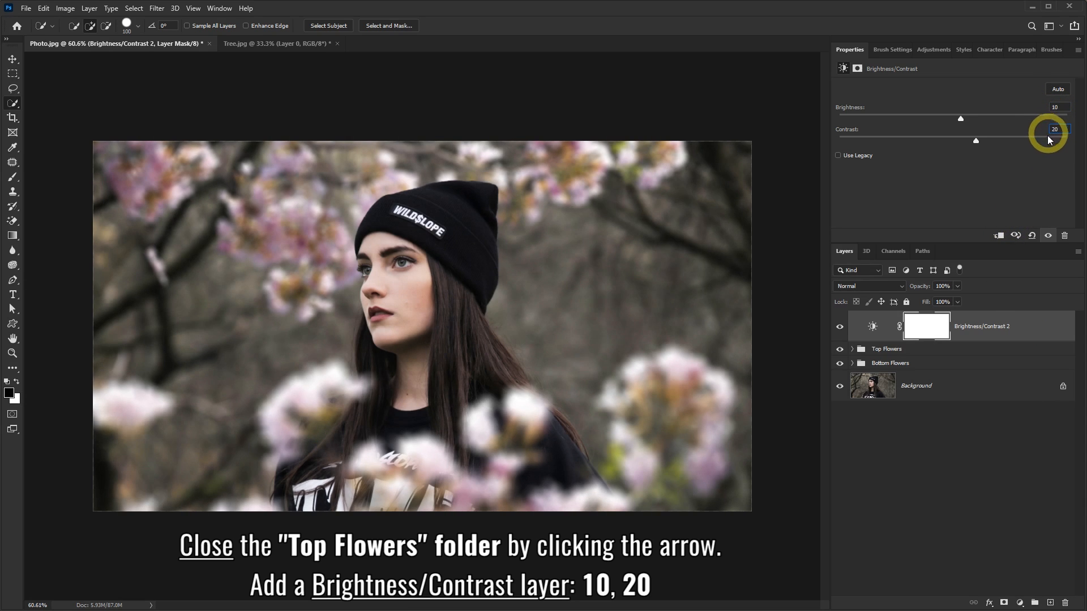
Add a Hue/Saturation adjustment layer above all layers with the Master saturation set to +20
left_click(1022, 603)
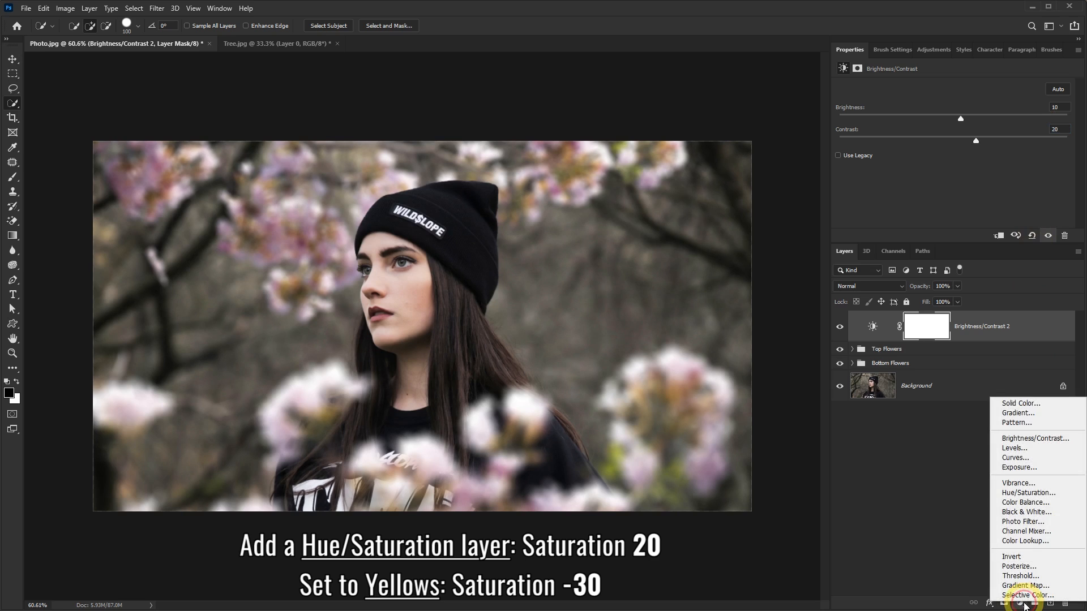
left_click(1022, 493)
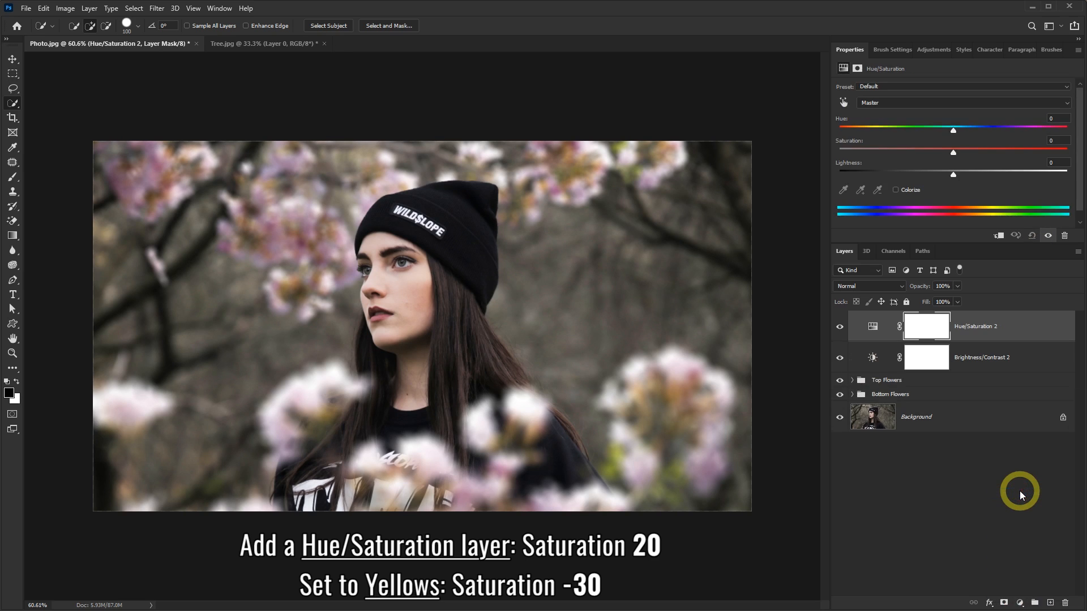
left_click(1050, 141)
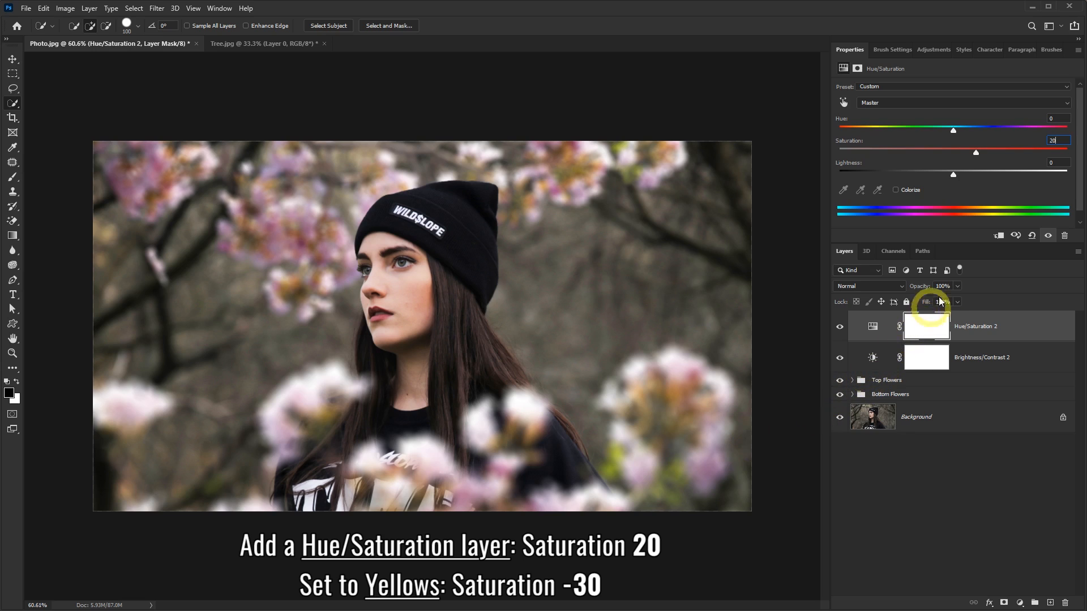
Set the Yellows saturation to -30 in the topmost Hue/Saturation layer and toggle its visibility to compare the result
left_click(882, 106)
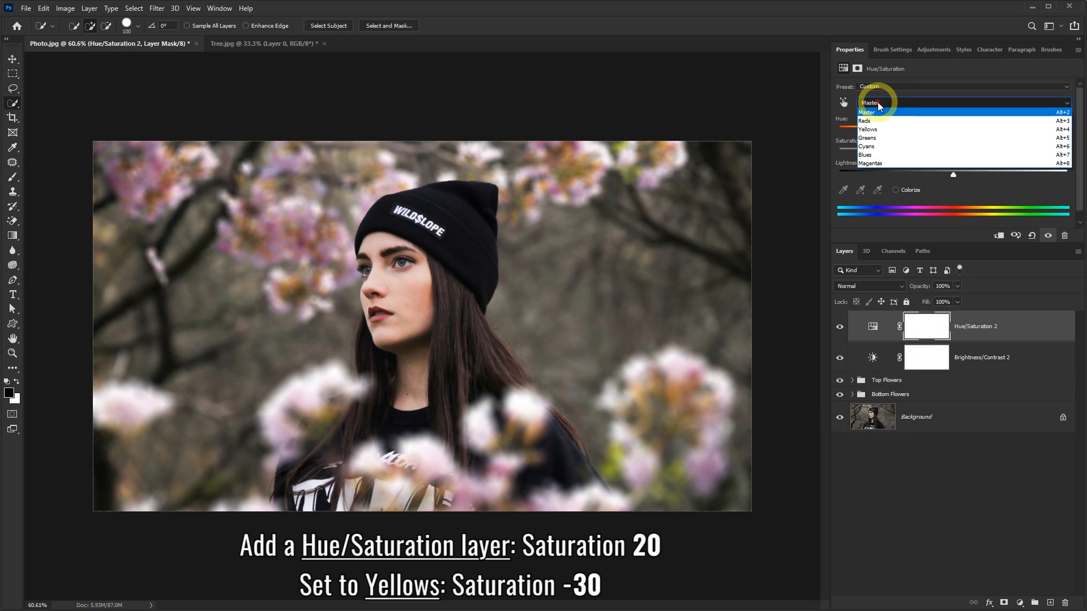
left_click(885, 130)
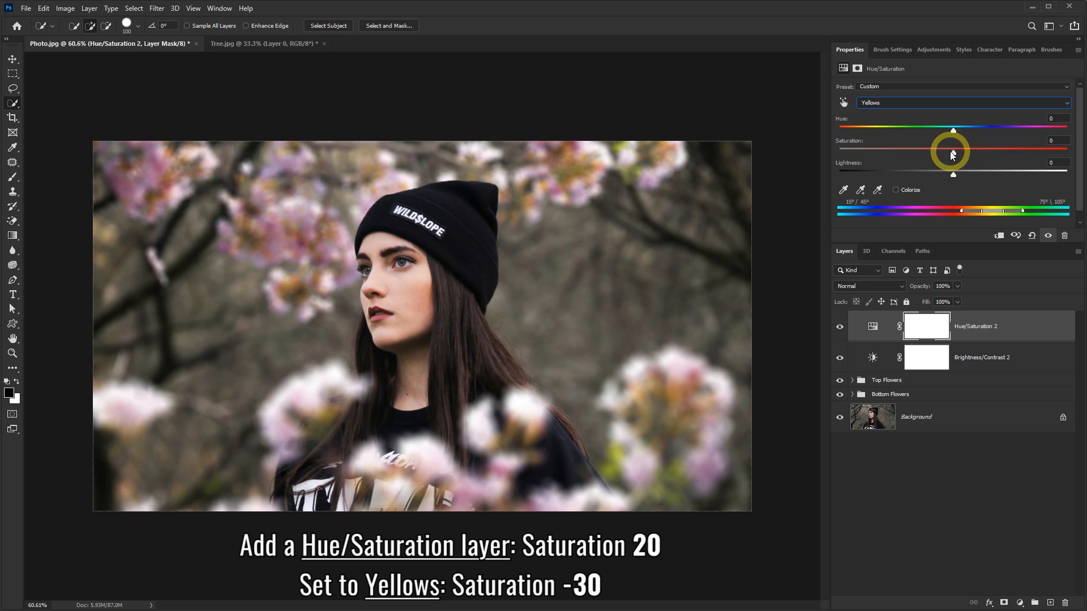
left_click_drag(943, 153, 879, 152)
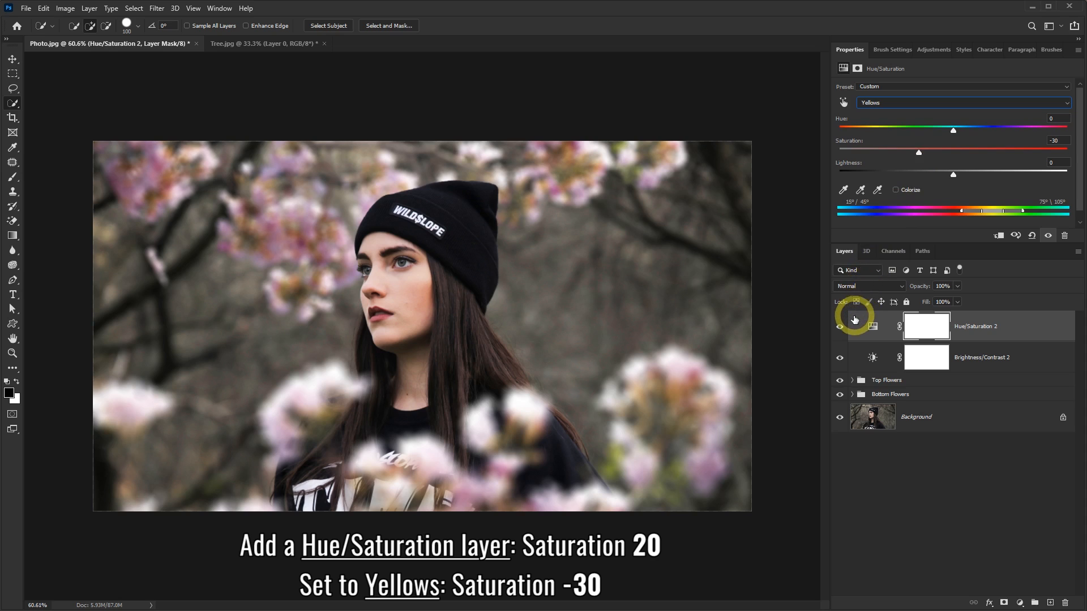
left_click(840, 327)
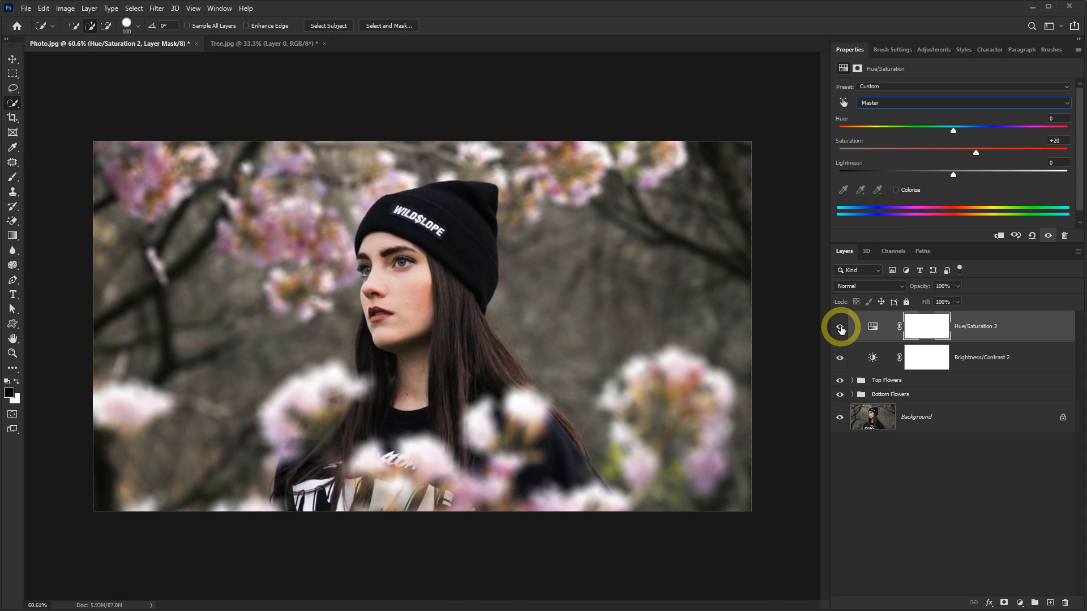
Unlink the mask from the Flowers layer in the Top Flowers group and move the flowers about 34 px right and 34 px up
left_click(854, 381)
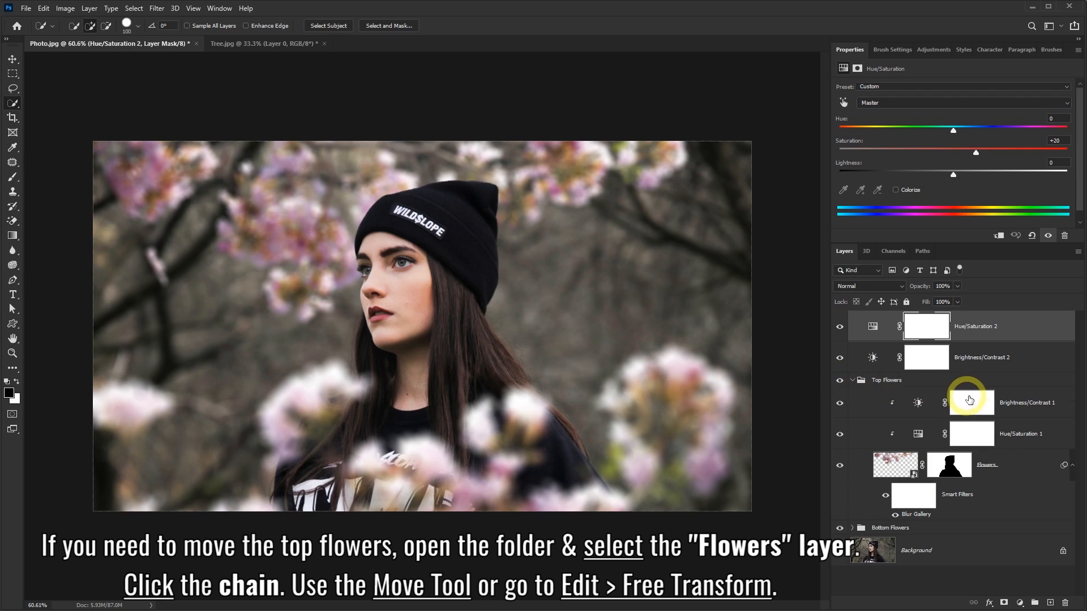
left_click(893, 466)
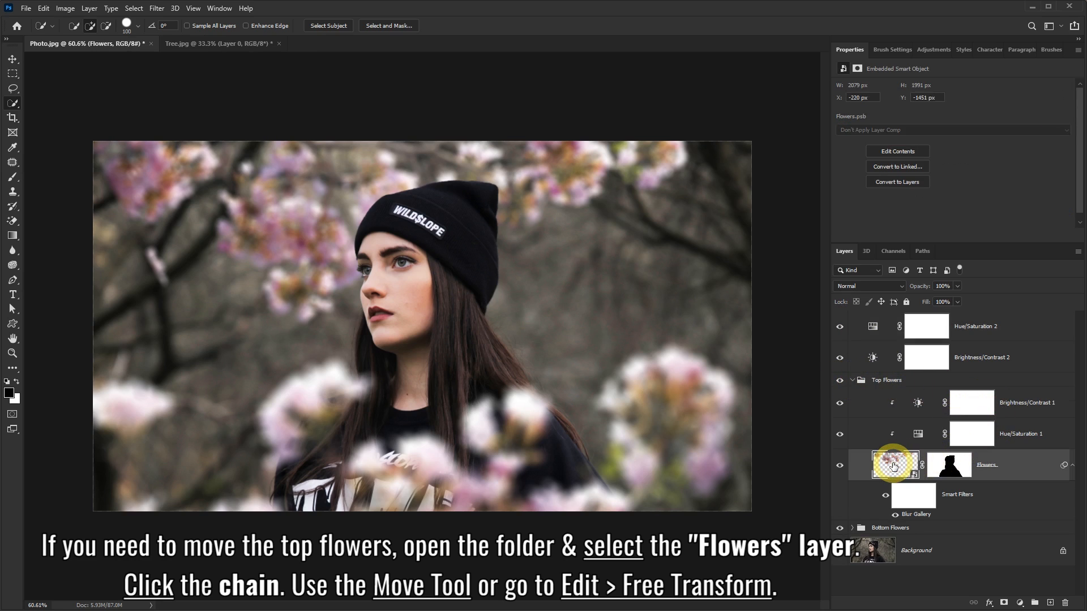
left_click(923, 467)
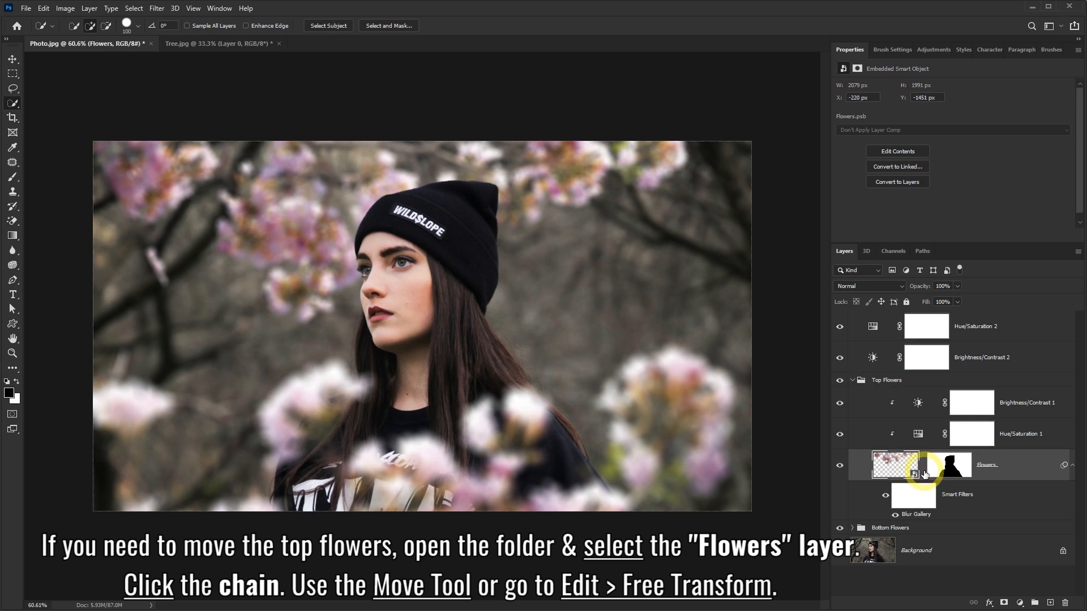
left_click(12, 59)
left_click_drag(287, 214, 316, 211)
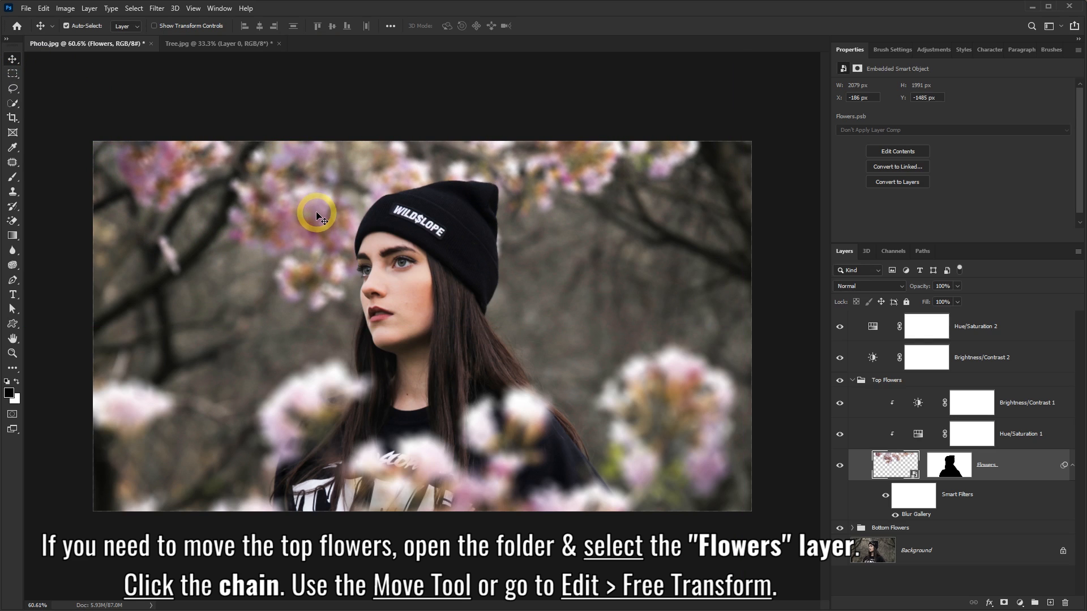
Rotate the Flowers layer in the Top Flowers group to 45.75° with Free Transform and commit the change
left_click(44, 8)
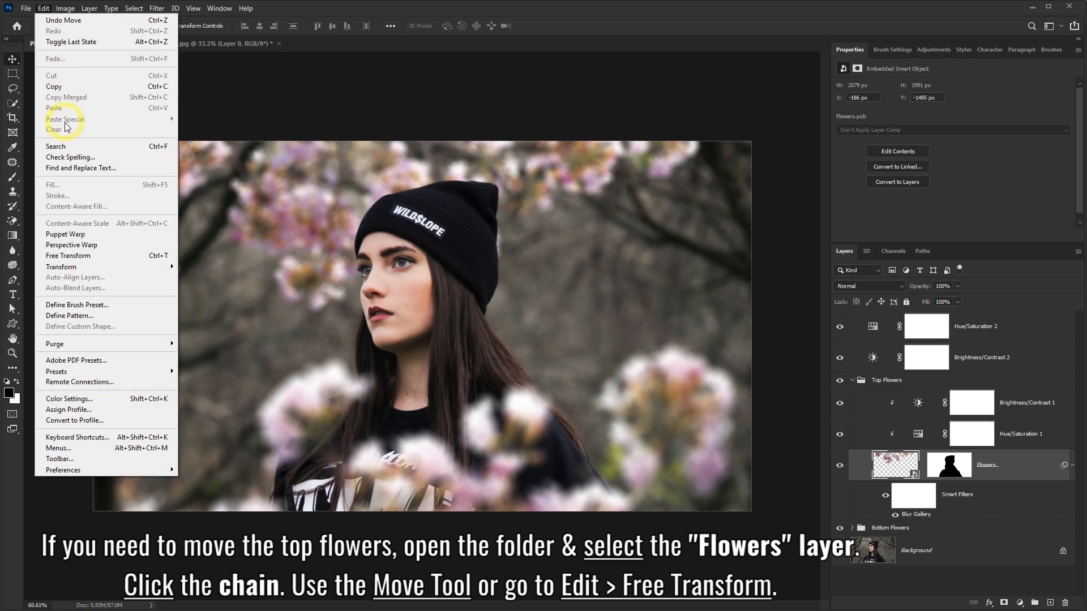
left_click(82, 257)
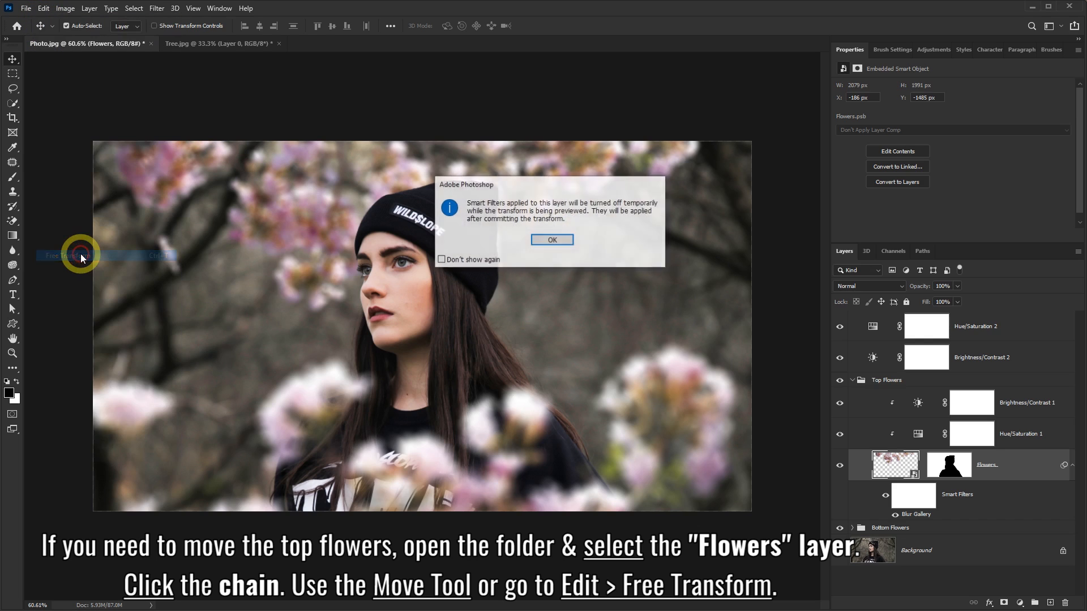
left_click(548, 242)
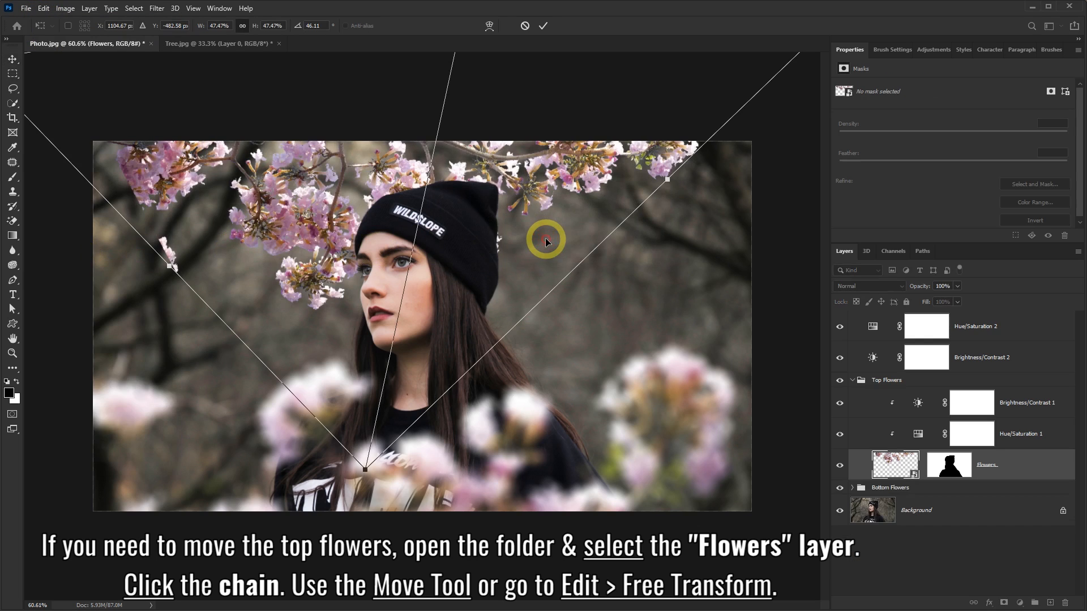
left_click_drag(361, 483, 365, 483)
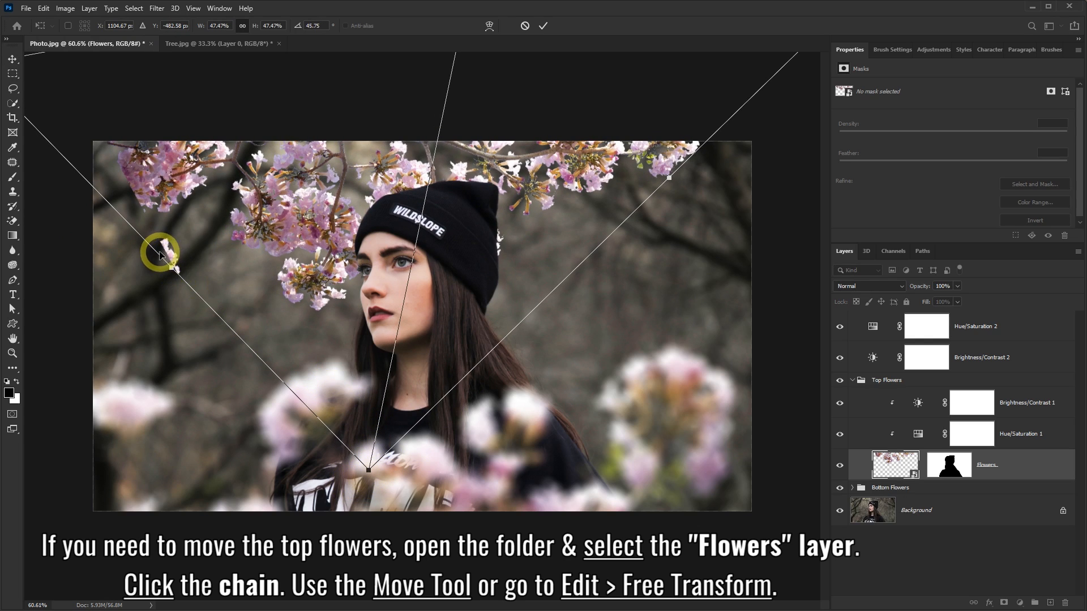
left_click(541, 27)
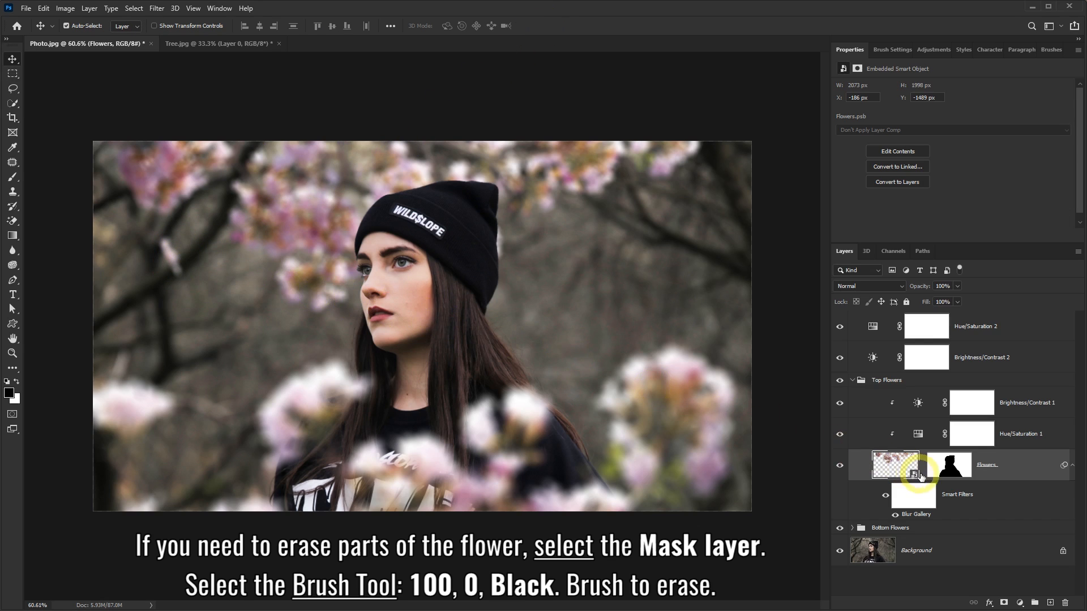
Erase the small stray flower beside the main blossoms by painting black on the Flowers layer mask, brush size 100 and hardness 0%
left_click(947, 468)
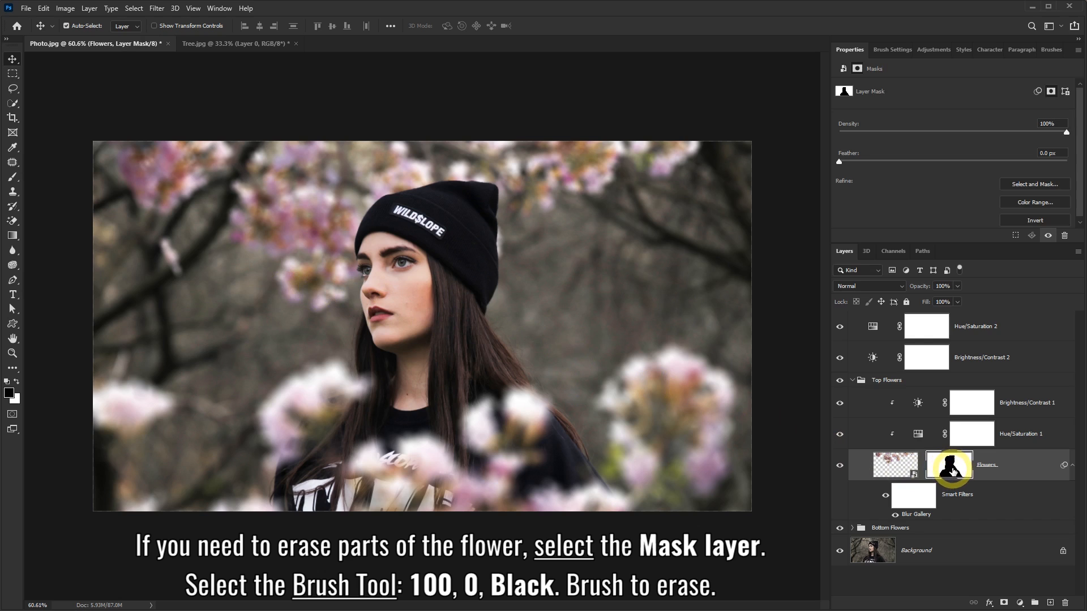
left_click(13, 177)
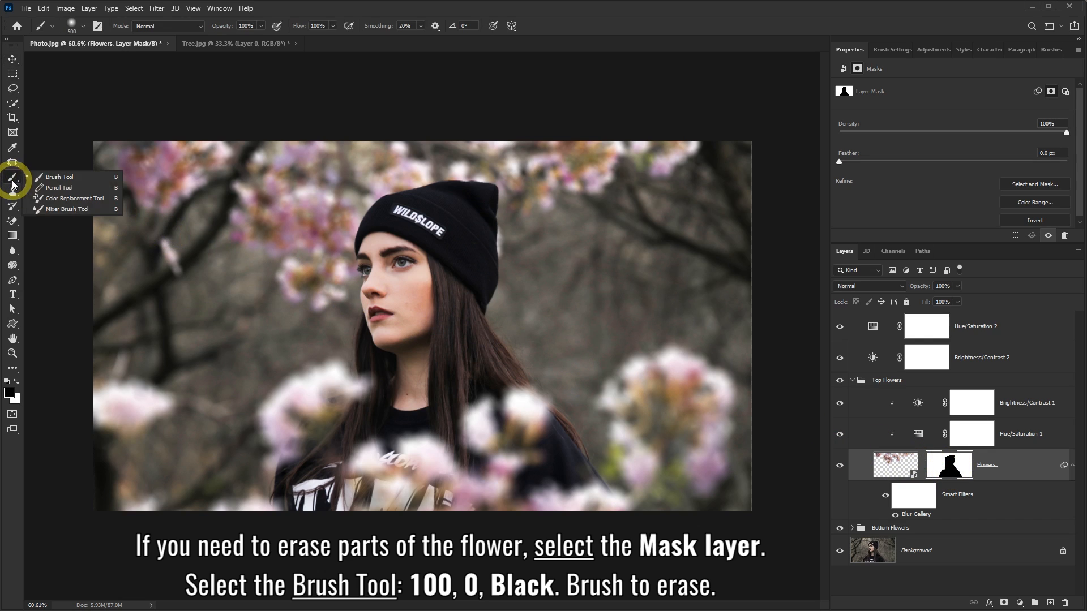
left_click(46, 177)
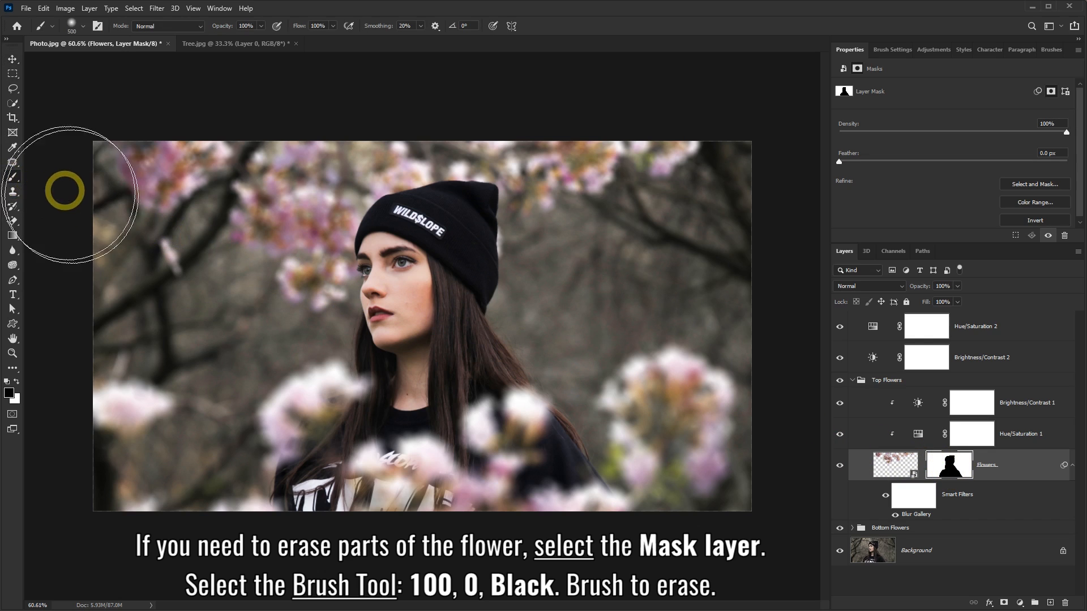
left_click(84, 26)
type("10")
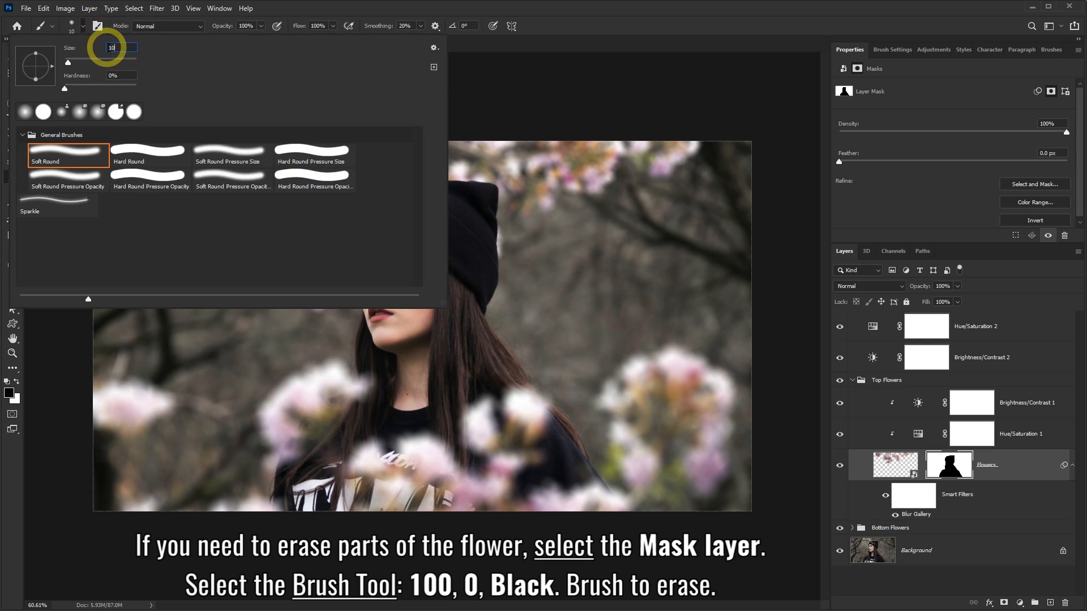
type("0")
key("Return")
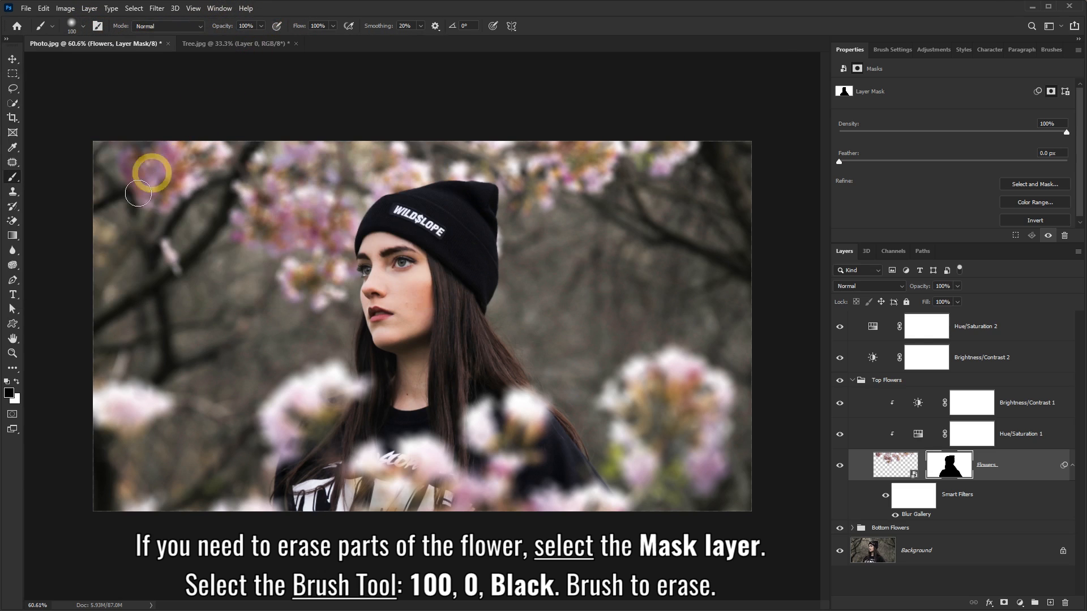
left_click(9, 395)
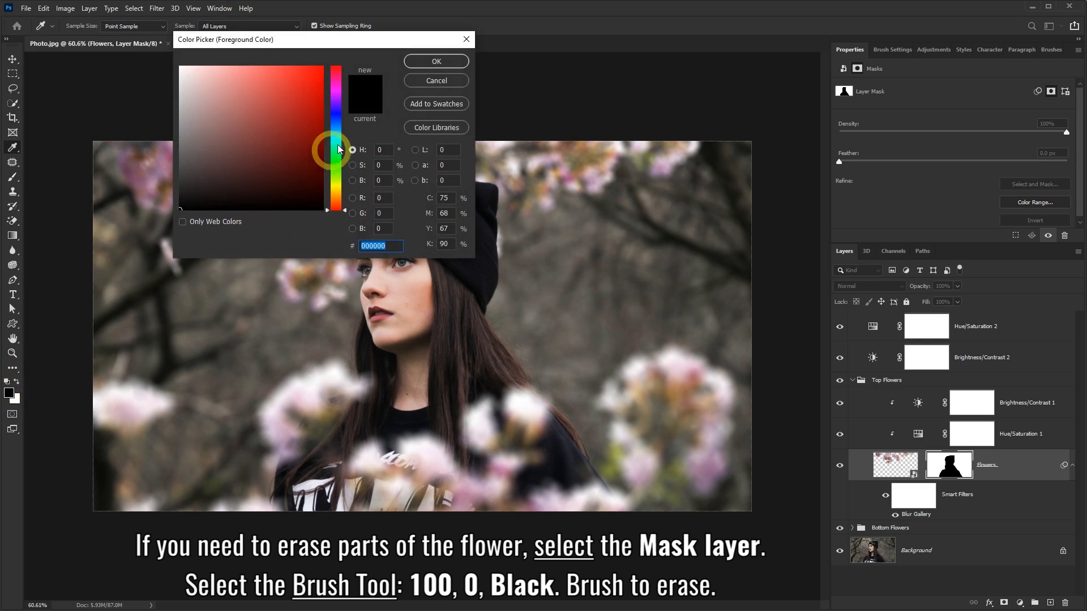
left_click(436, 62)
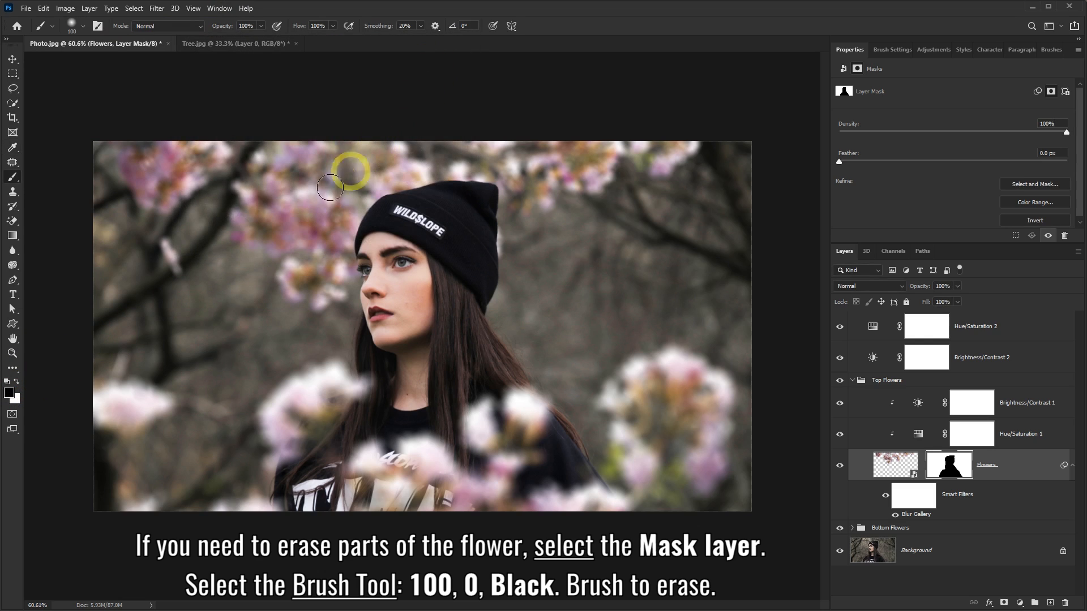
left_click_drag(183, 275, 164, 246)
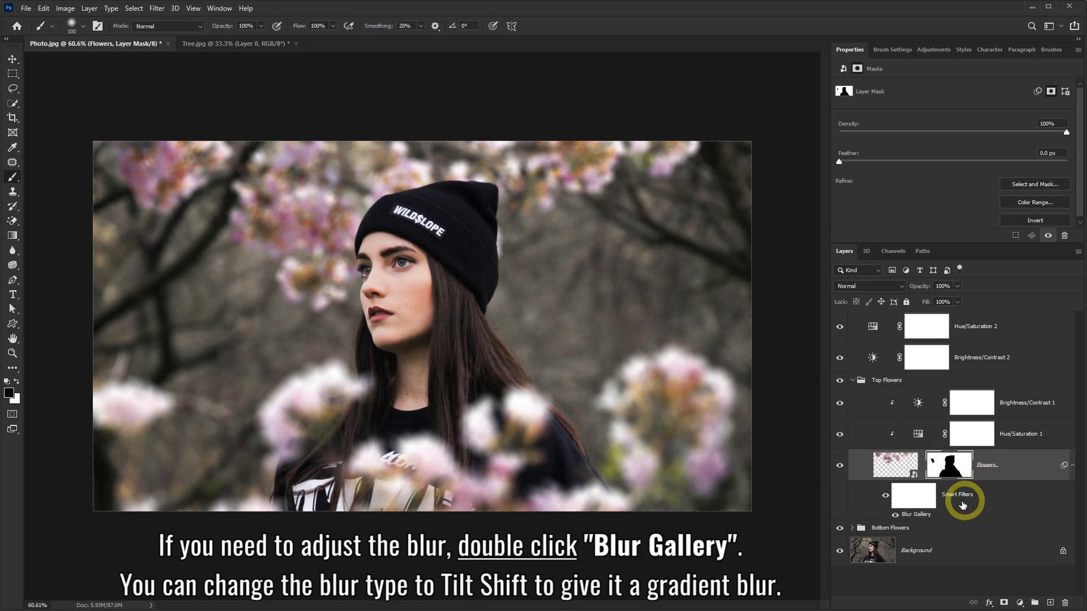
Reopen the Flowers layer's Blur Gallery filter and replace Field Blur with Tilt-Shift
double_click(916, 515)
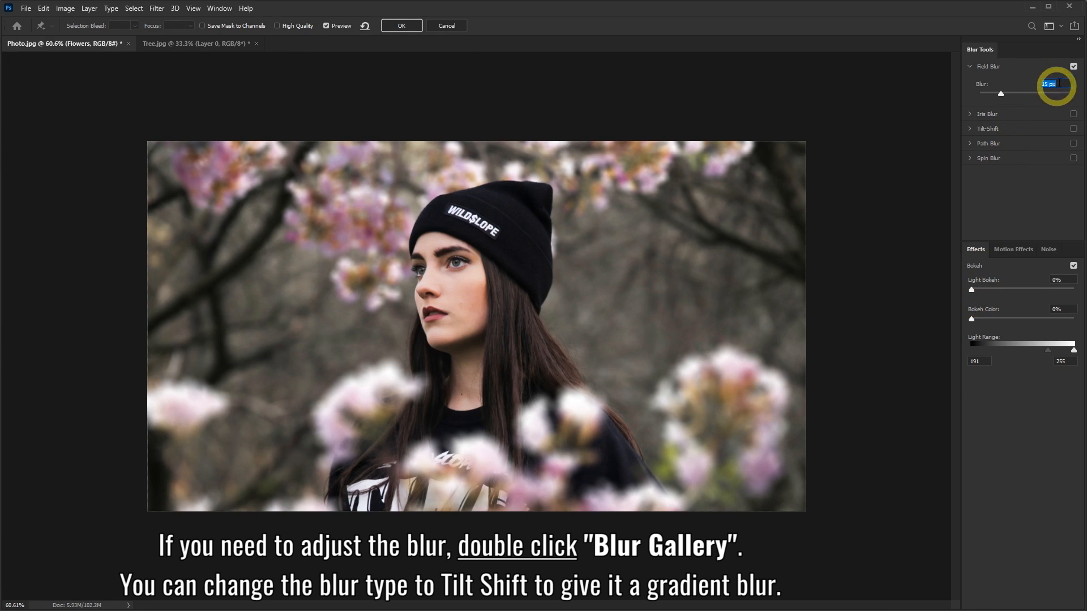
left_click(1073, 67)
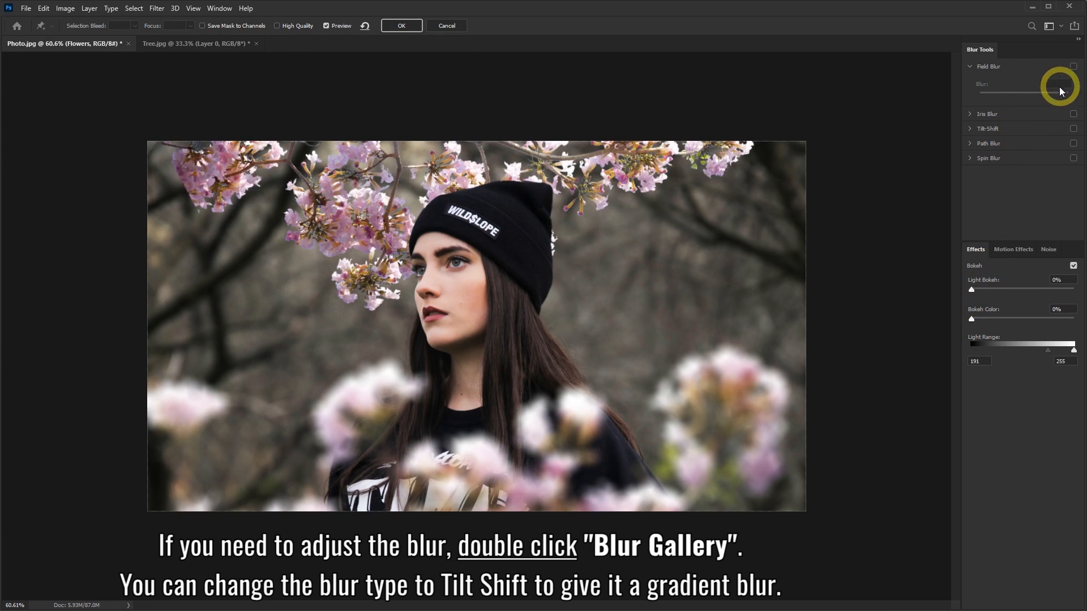
left_click(1022, 129)
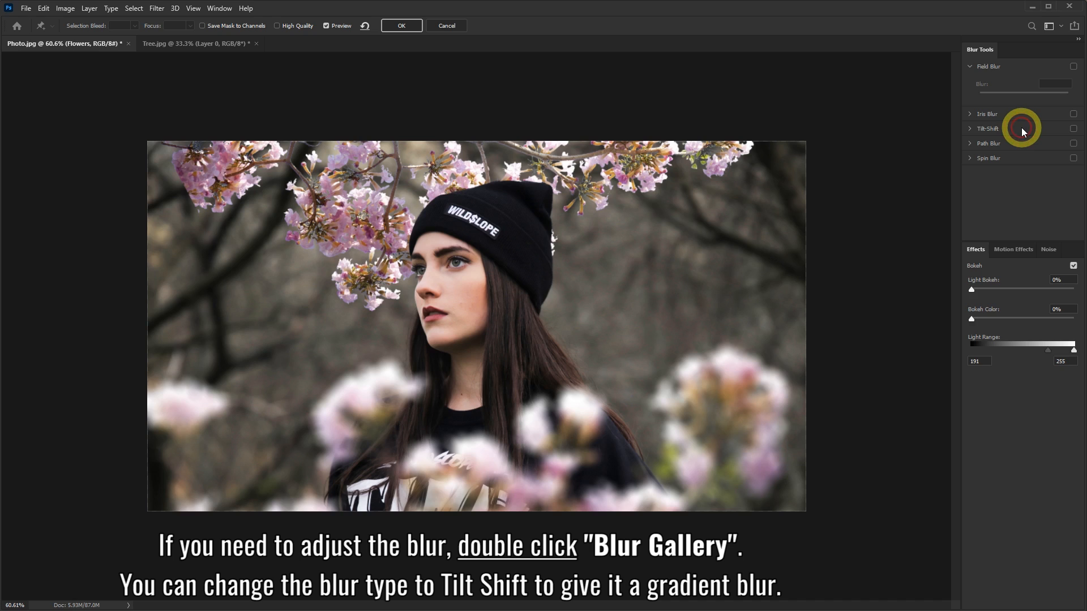
left_click(970, 128)
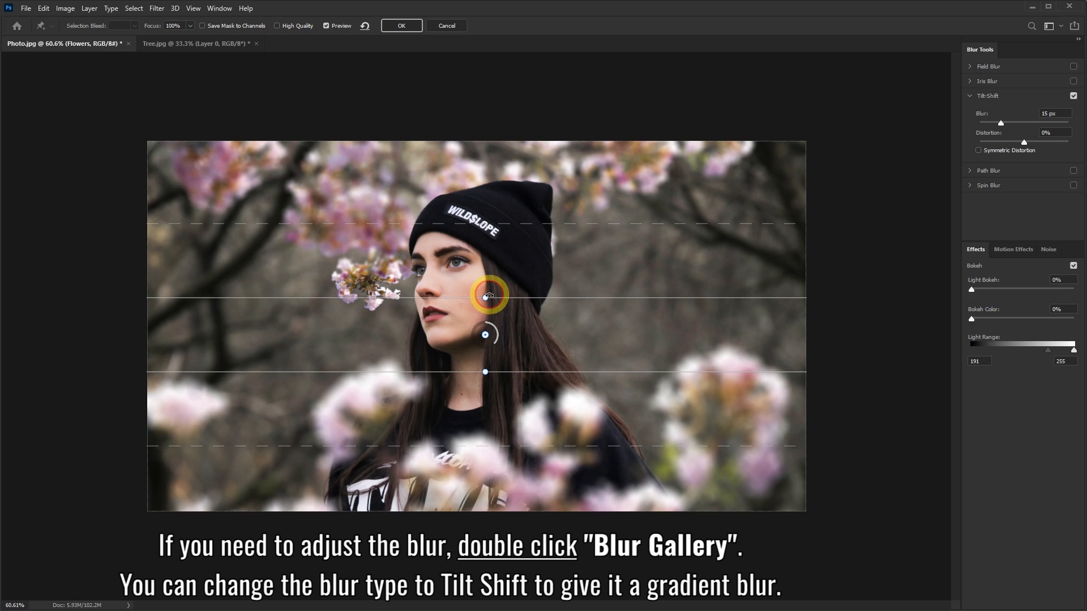
Tilt the tilt-shift lines, widen the upper blur transition, reposition the centre, set the blur to 18 px and apply the filter
left_click_drag(488, 295, 480, 294)
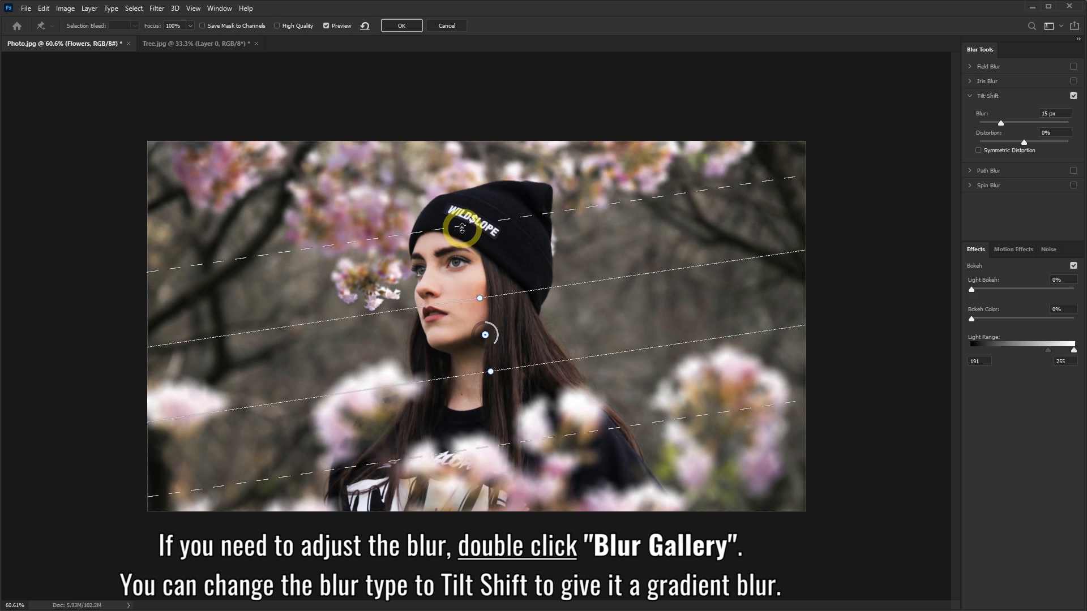
left_click_drag(462, 229, 444, 164)
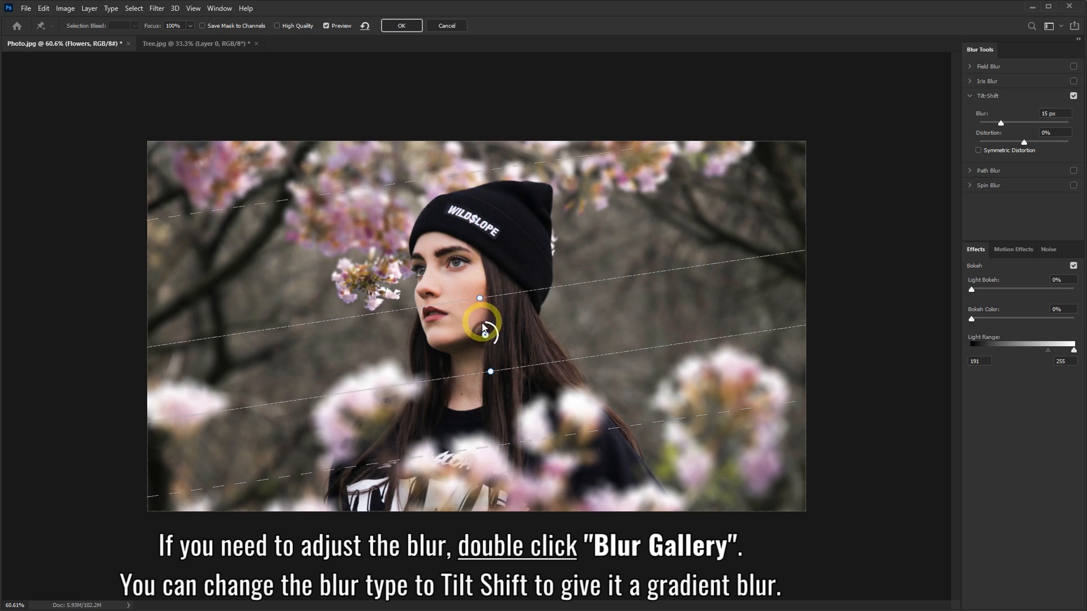
mouse_move(490, 339)
left_mouse_down()
mouse_move(468, 252)
mouse_move(475, 339)
left_mouse_up()
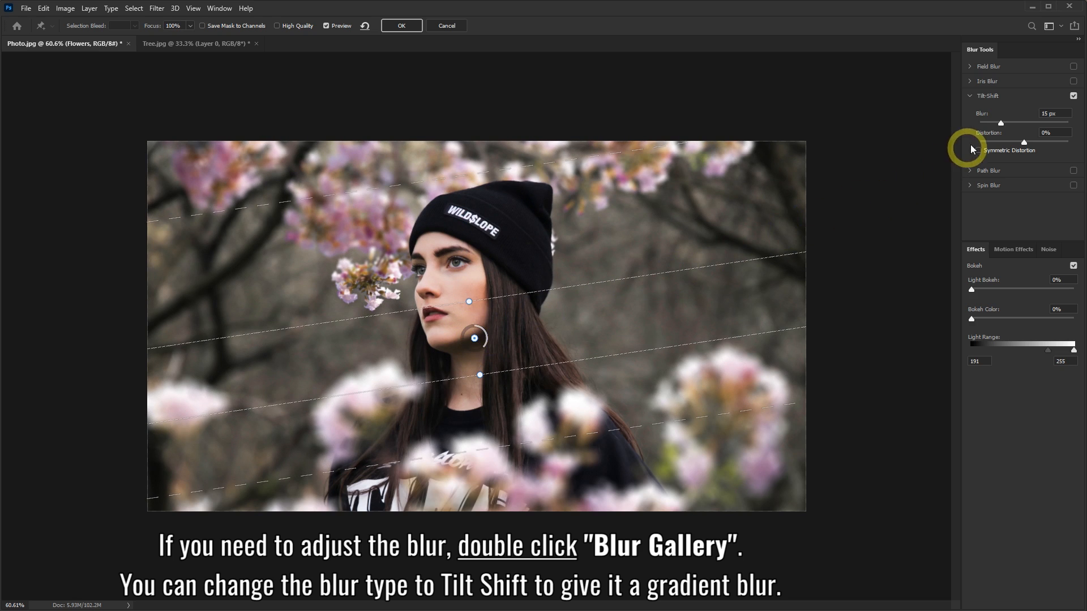
left_click_drag(1005, 124, 1003, 124)
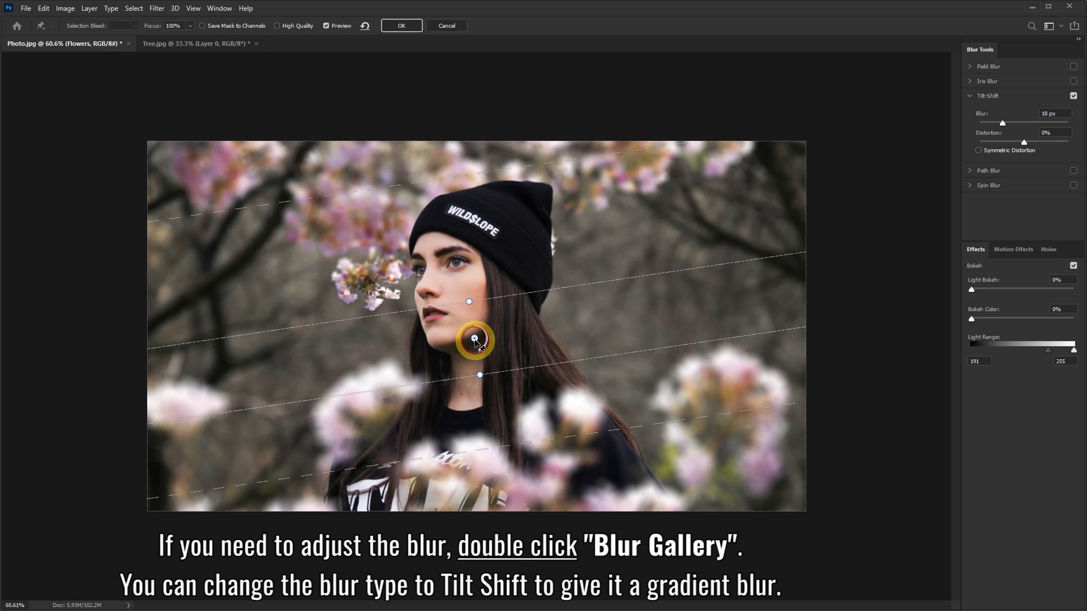
left_click_drag(476, 341, 477, 351)
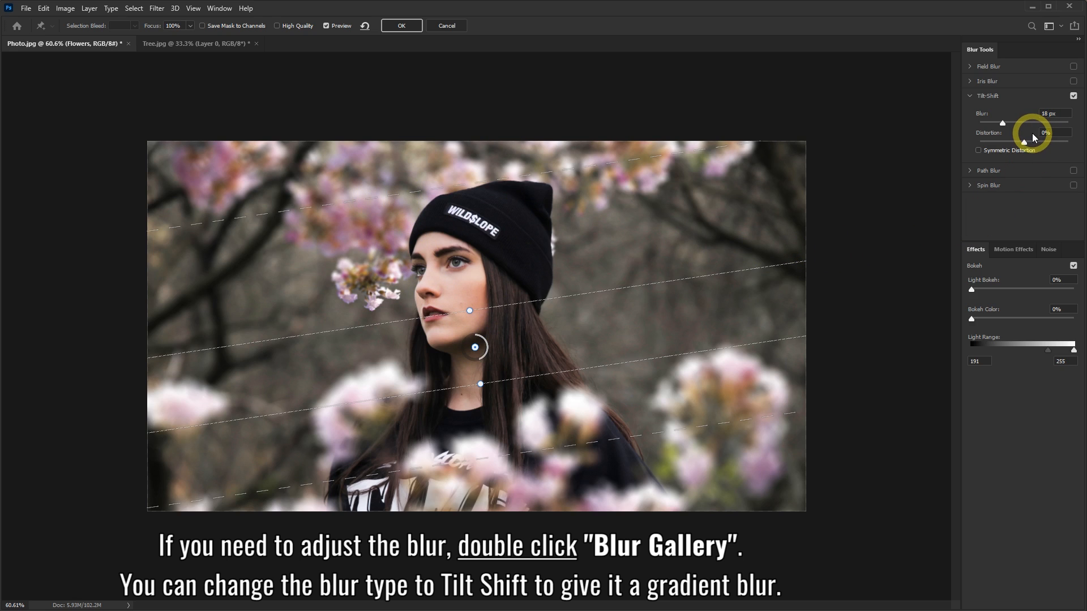
left_click(403, 26)
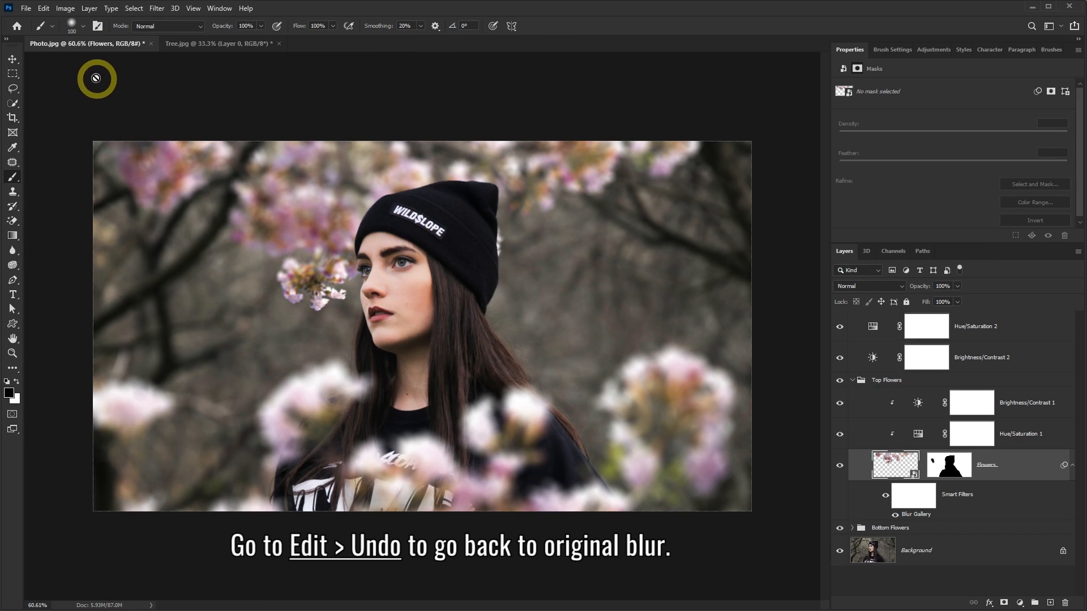
Undo the last Blur Gallery edit on the Flowers layer
left_click(43, 8)
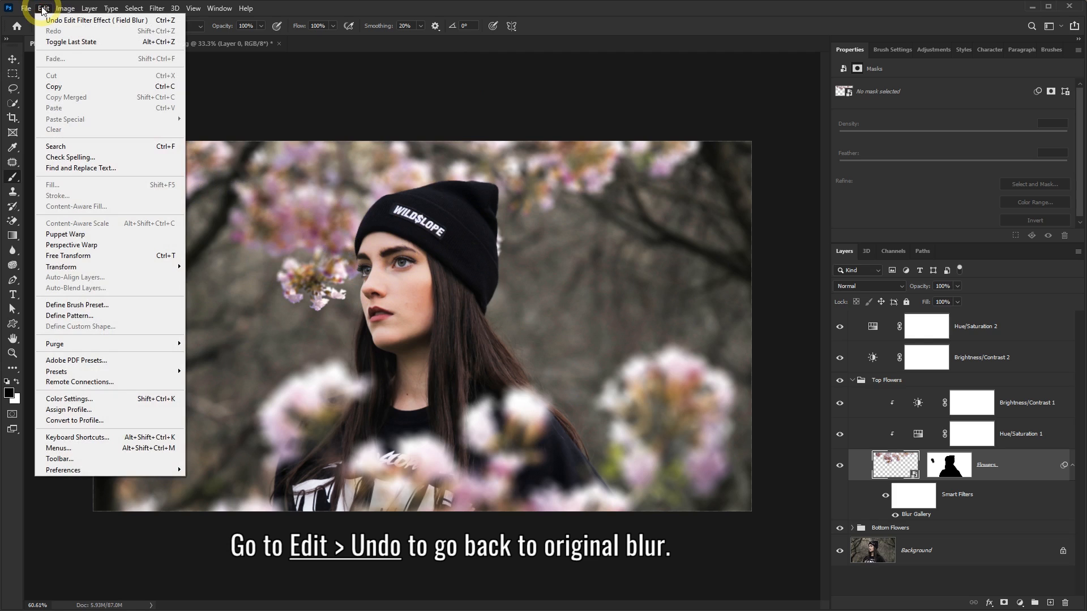
left_click(50, 19)
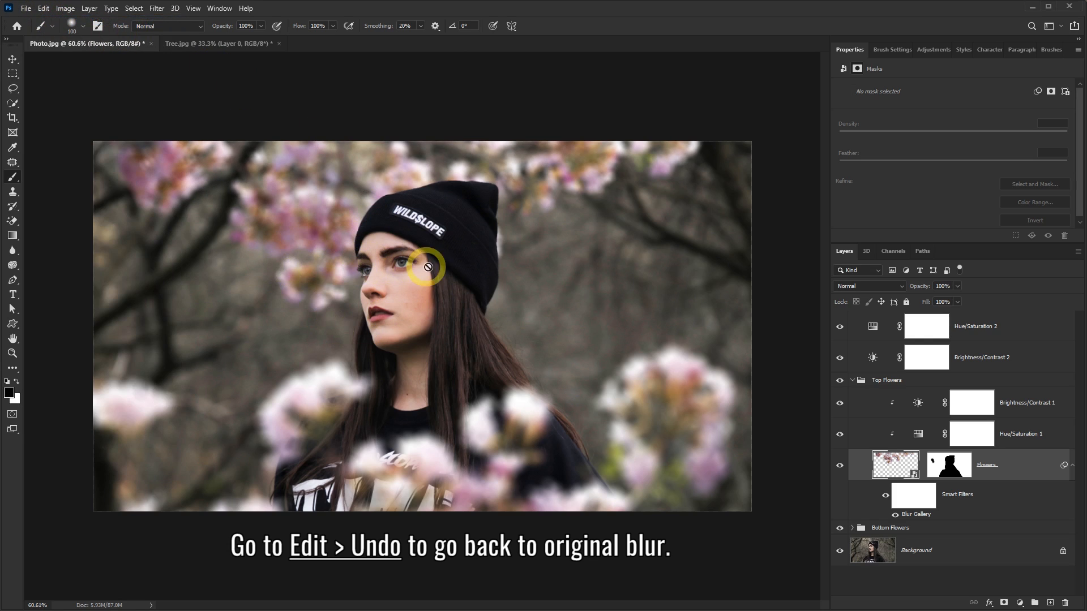
Collapse the Top Flowers group, and group the two top adjustment layers together with the Top Flowers and Bottom Flowers groups
left_click(852, 381)
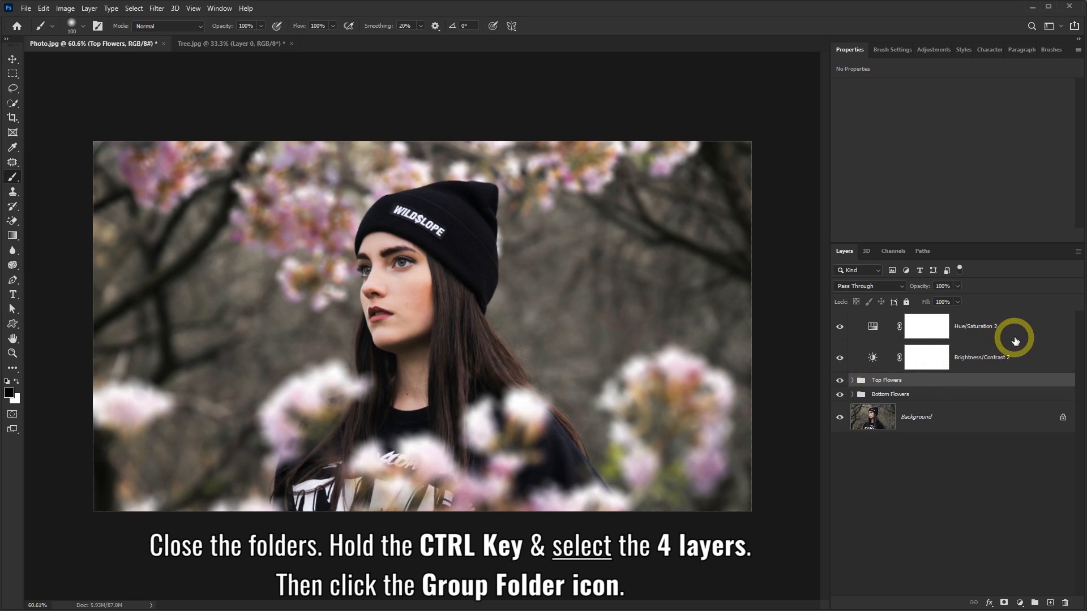
left_click(1036, 329)
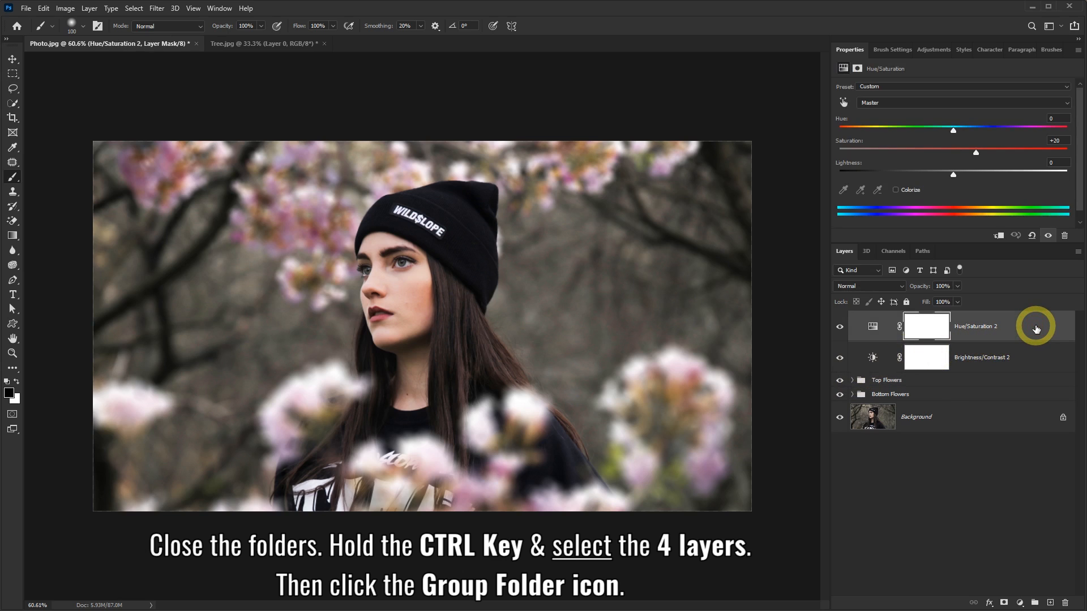
left_click(1032, 363, "ctrl")
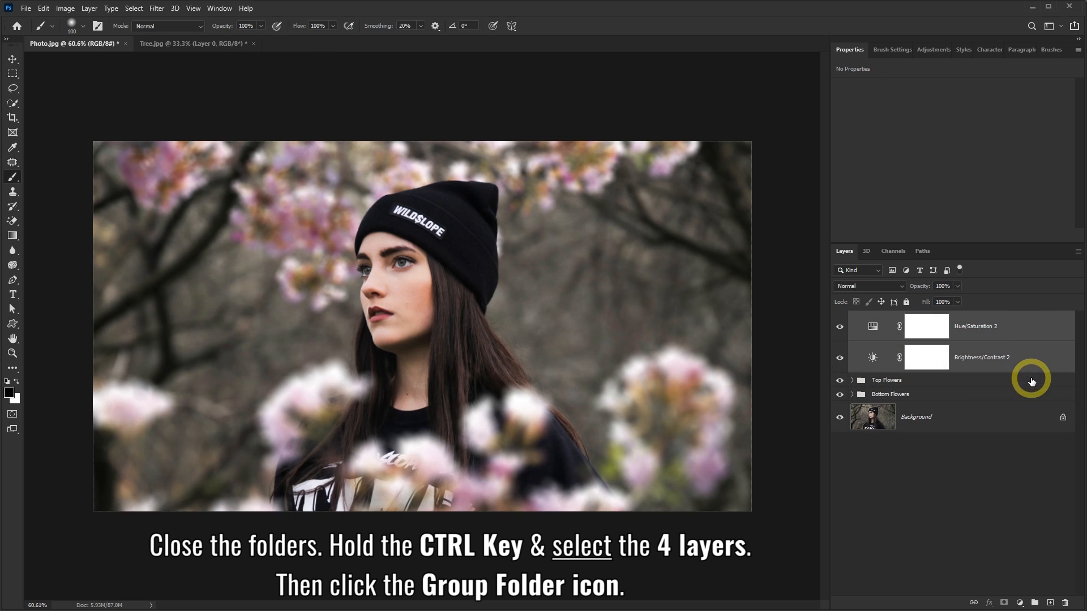
left_click(1032, 379, "ctrl")
left_click(1032, 395, "ctrl")
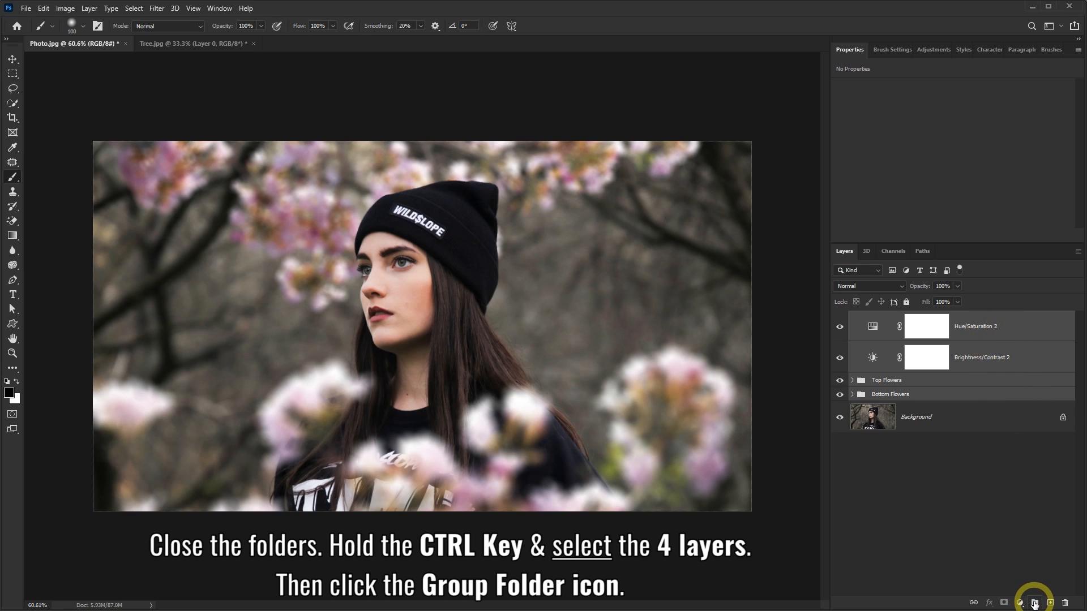
left_click(1034, 603)
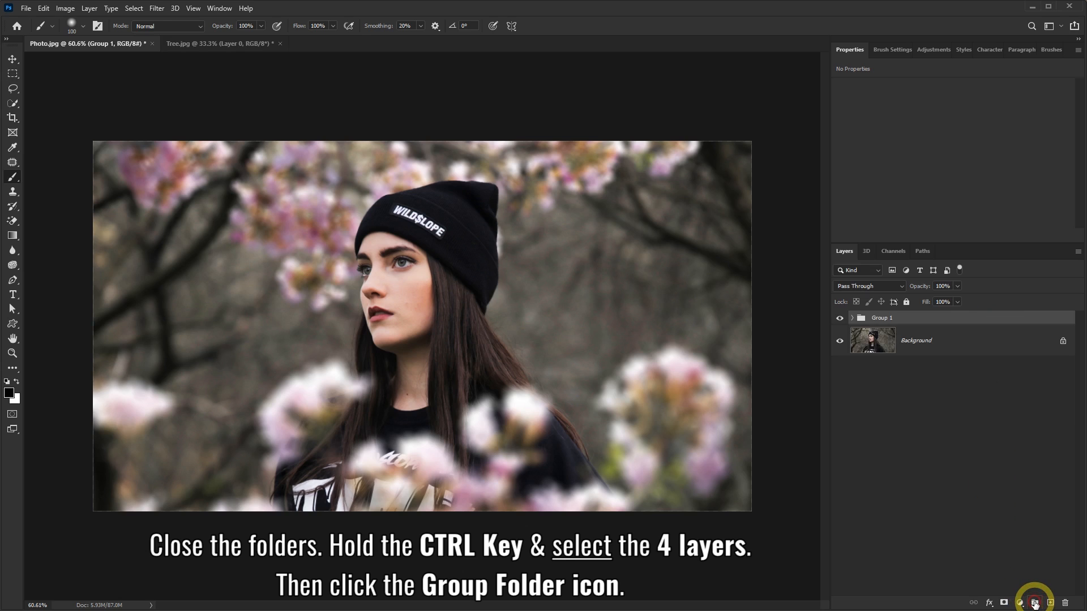
Expand the new group and its Top Flowers and Bottom Flowers subgroups to review their layers, and collapse them again
left_click(852, 319)
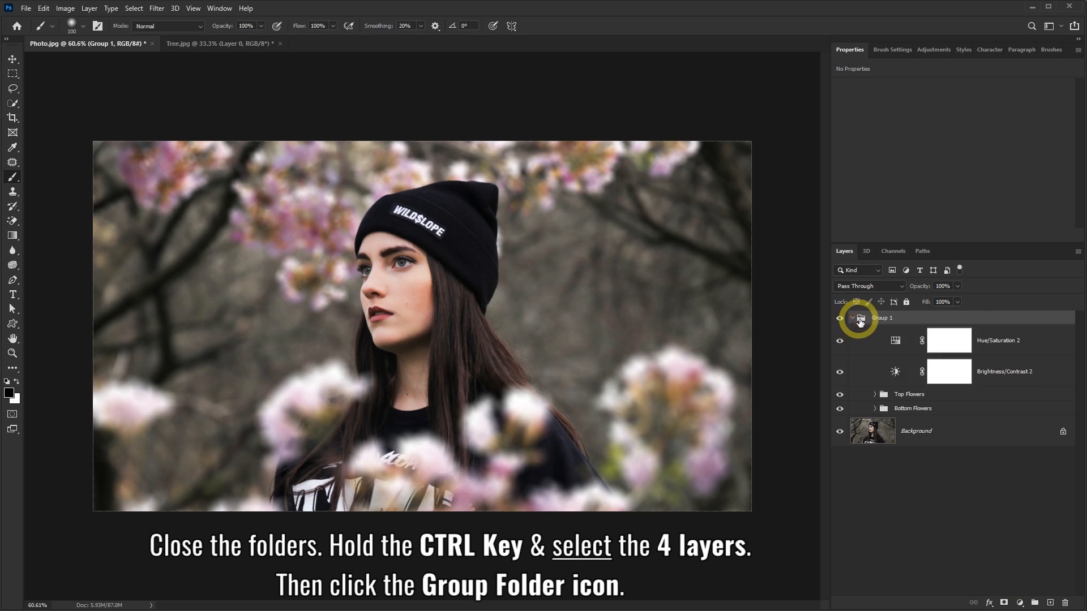
left_click(875, 396)
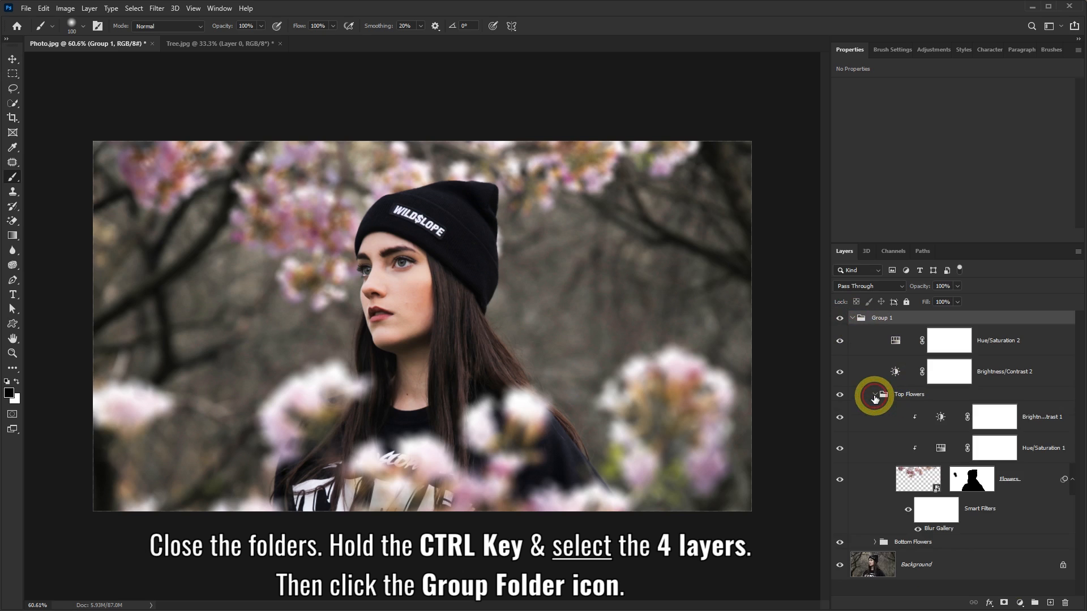
left_click(876, 544)
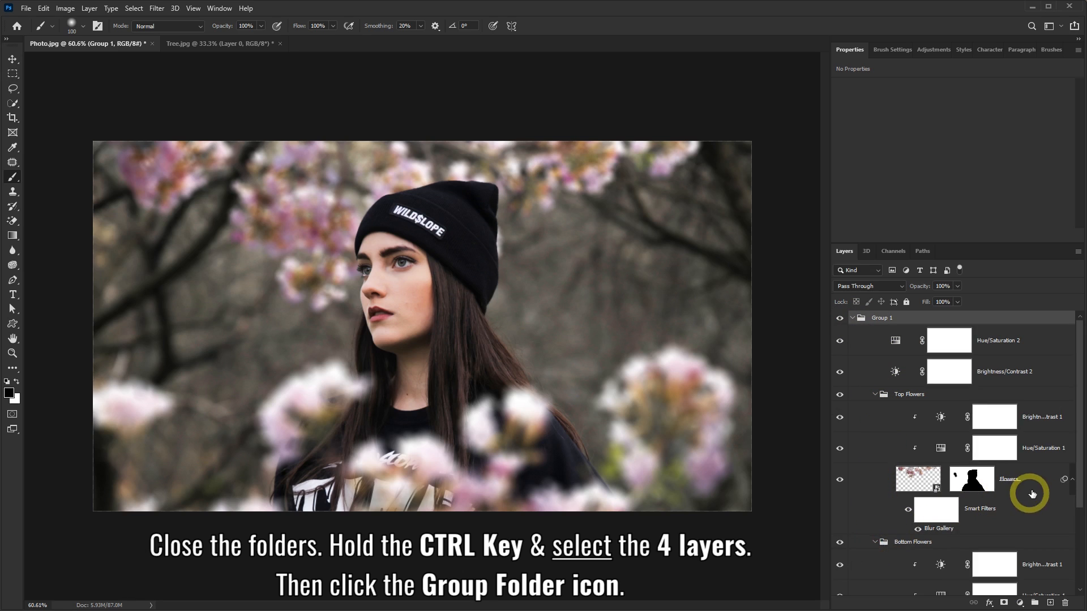
scroll(1070, 521, "down", 2)
scroll(1082, 491, "up", 2)
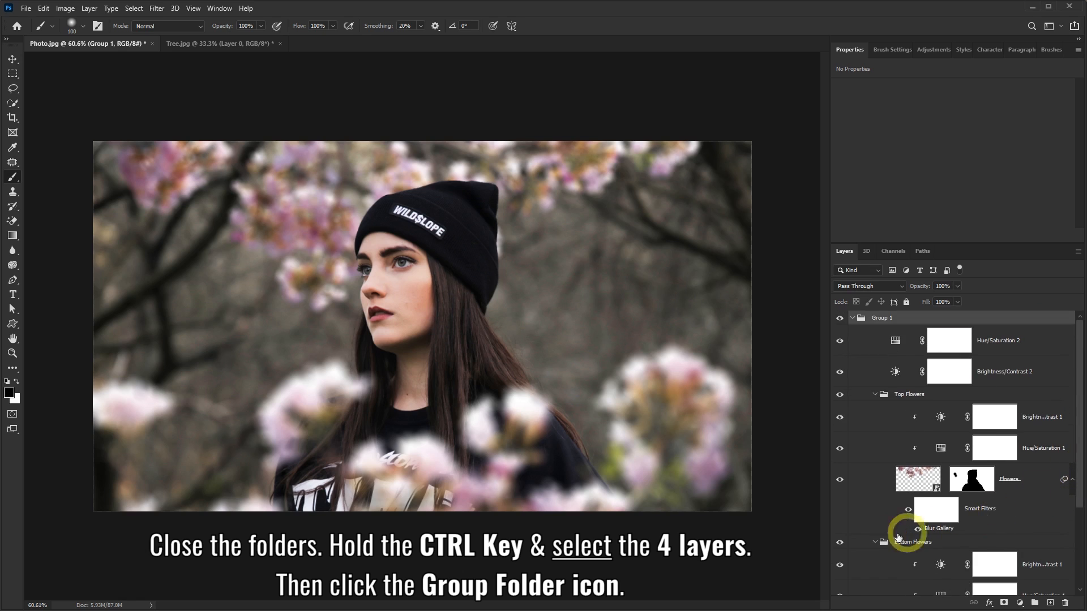
left_click(876, 544)
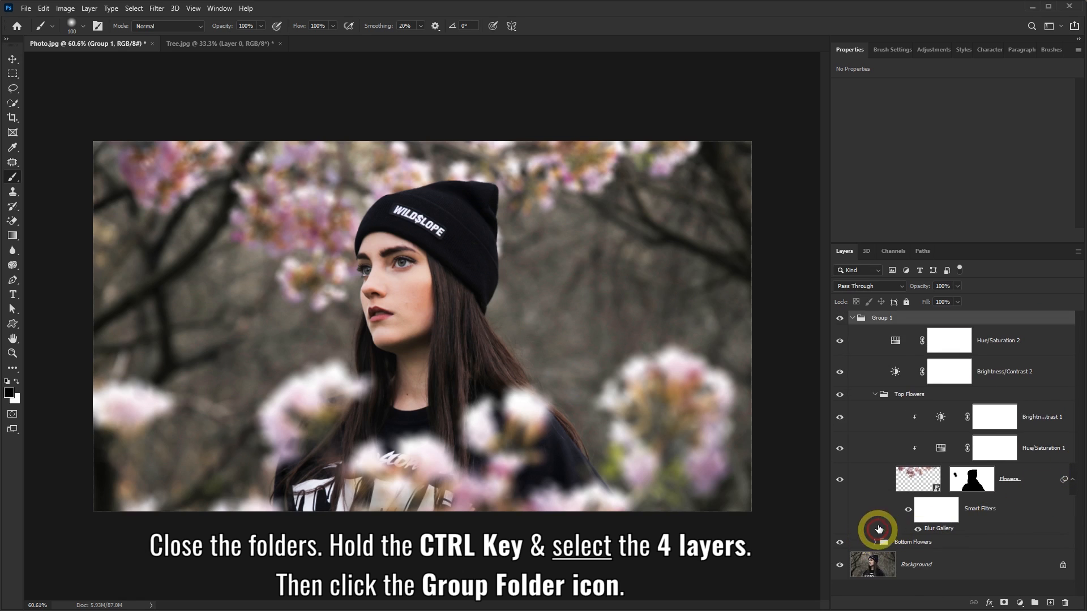
left_click(875, 395)
left_click(853, 318)
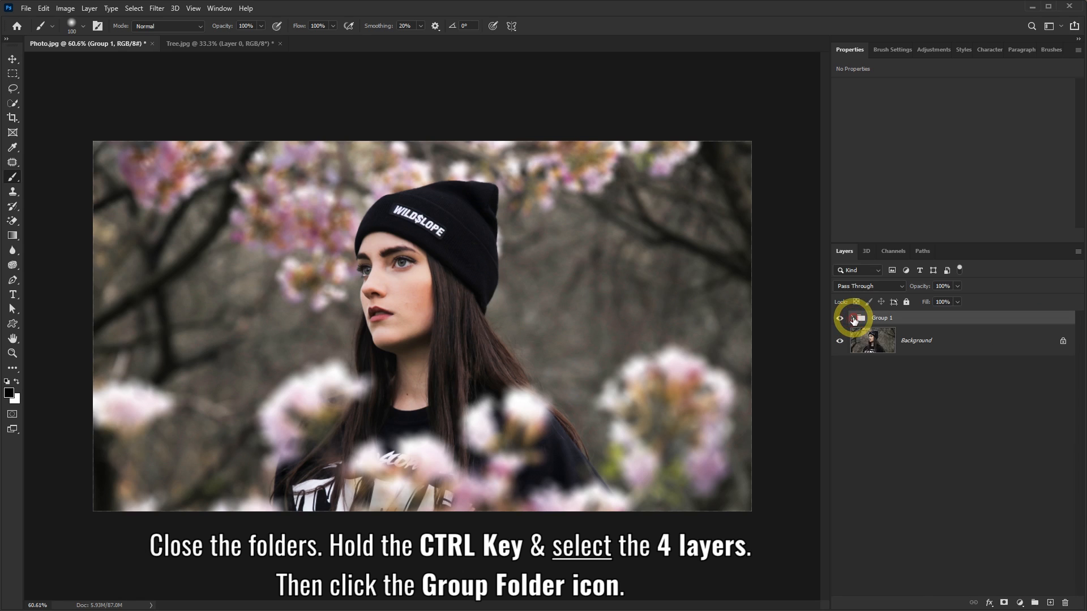
Toggle the new group's visibility to compare the composite with the original photo, and inspect the image at 66.7% magnification
left_click(840, 320)
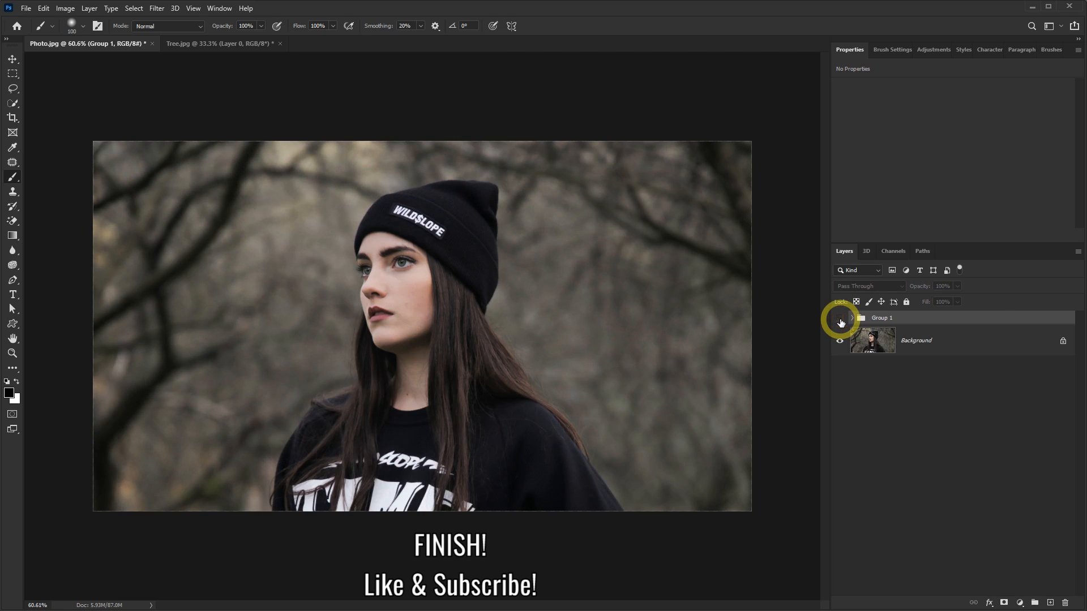
left_click(840, 320)
left_click(840, 321)
left_click(840, 321)
left_click(12, 353)
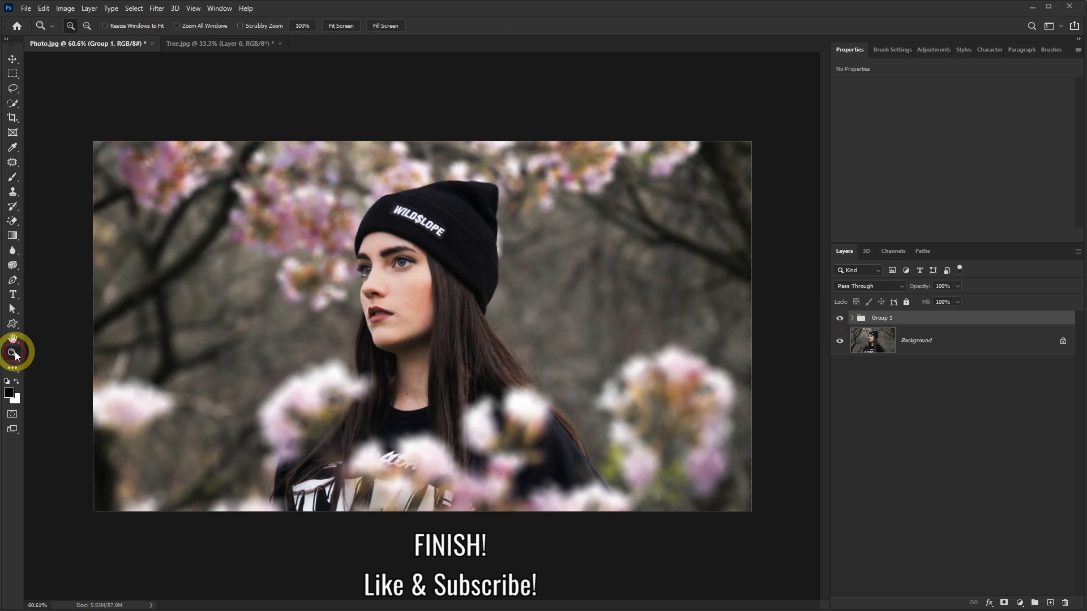
left_click(206, 335)
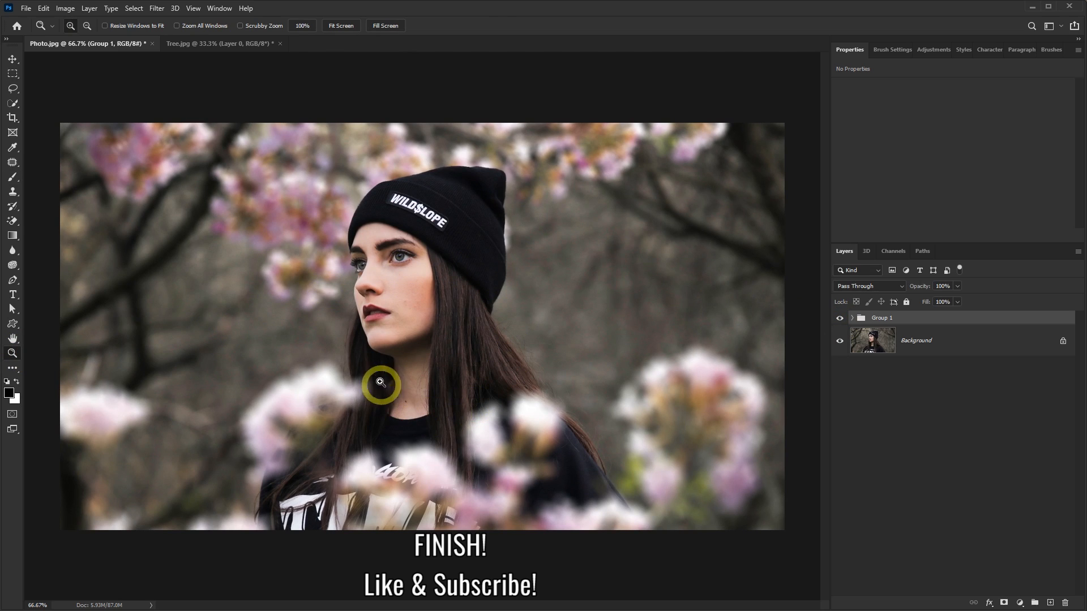